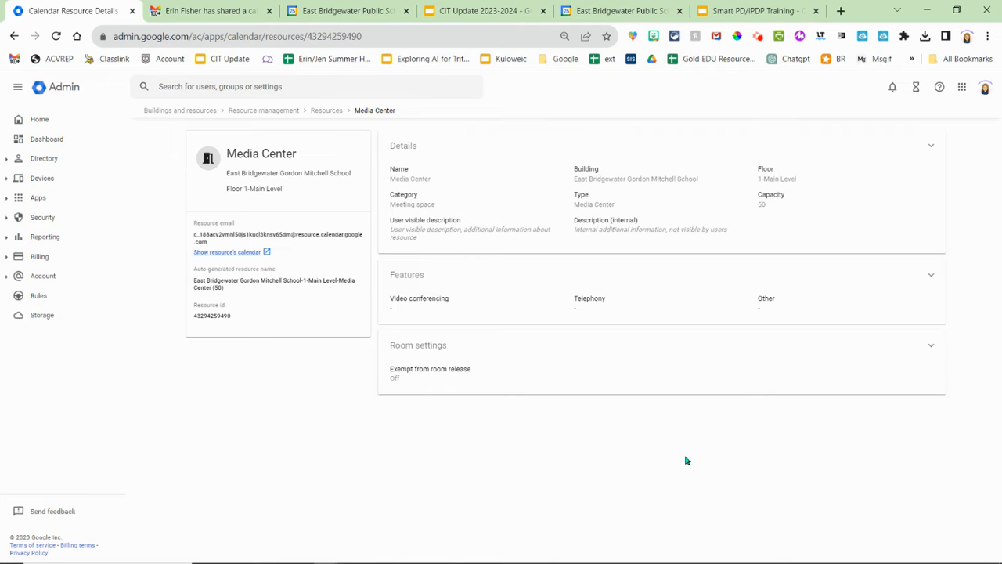
# Step: In the PD Academy account's browser window, check the Media Center's availability in the October 26 event's room list
pyautogui.hotkey('alt', 'Tab')
pyautogui.press('Tab')
pyautogui.press('Tab')
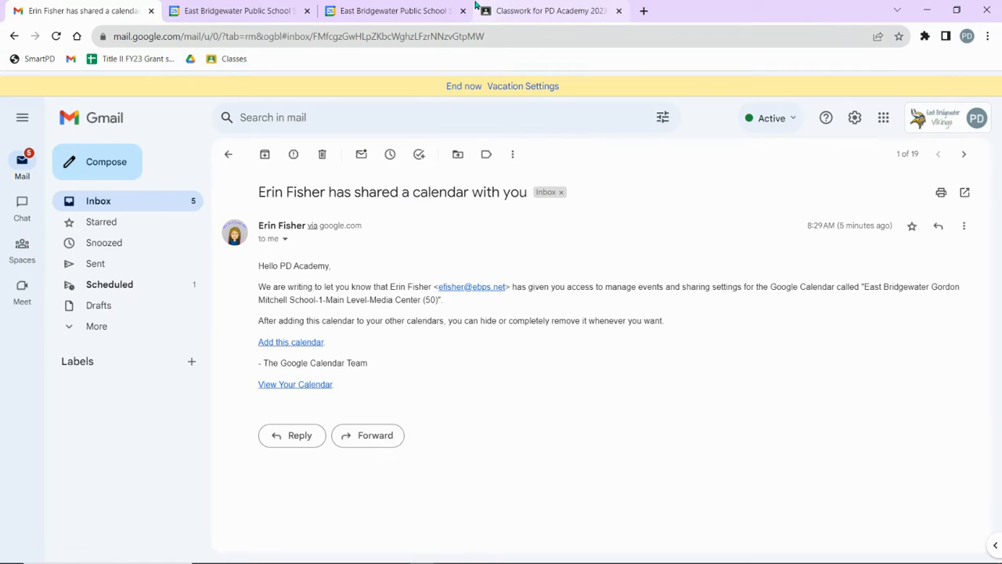
pyautogui.click(432, 9)
pyautogui.click(251, 10)
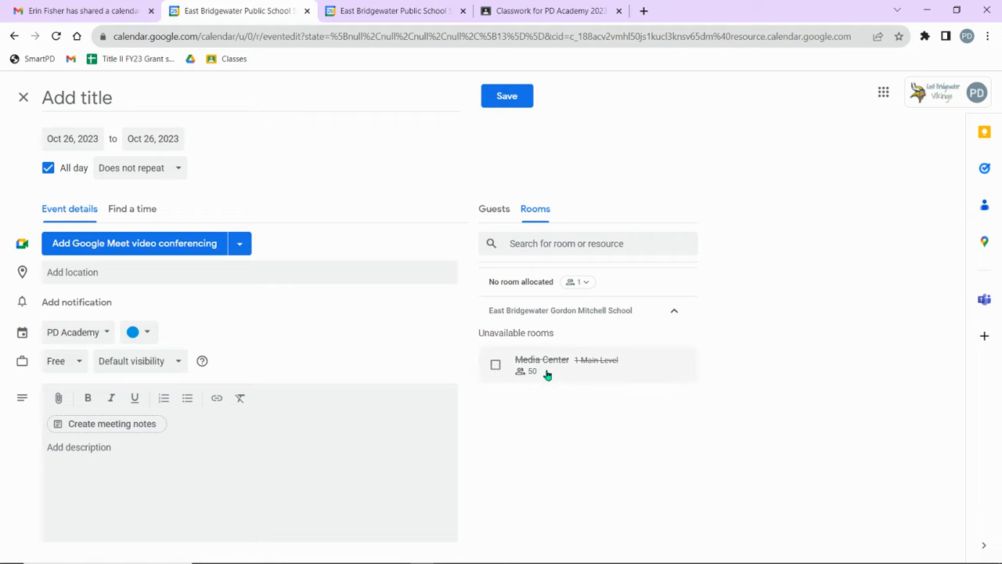
pyautogui.moveTo(551, 362)
# Step: Return to the Admin console and open resource management under Buildings and resources, showing East Bridgewater Gordon Mitchell School
pyautogui.hotkey('alt', 'Tab')
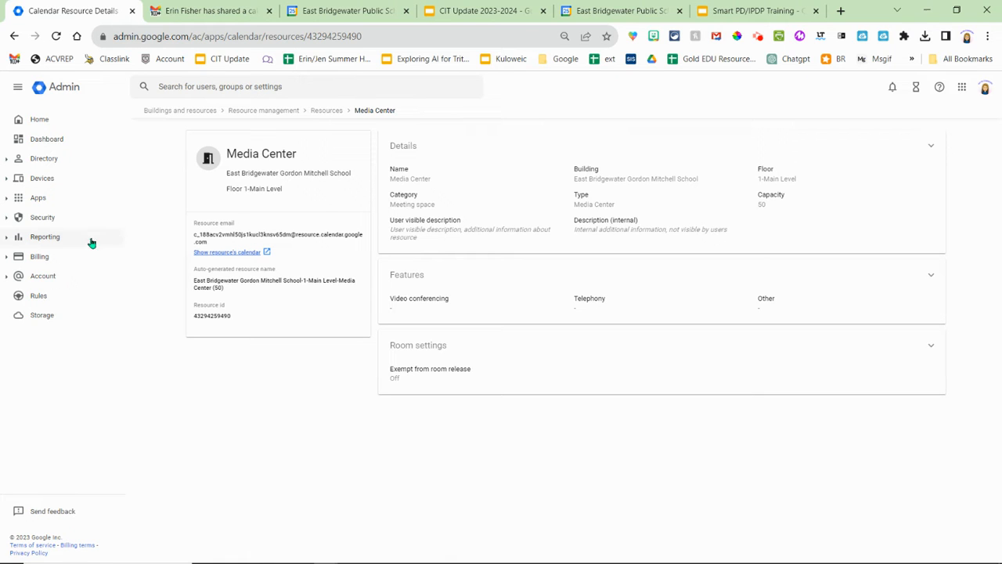
pyautogui.click(44, 123)
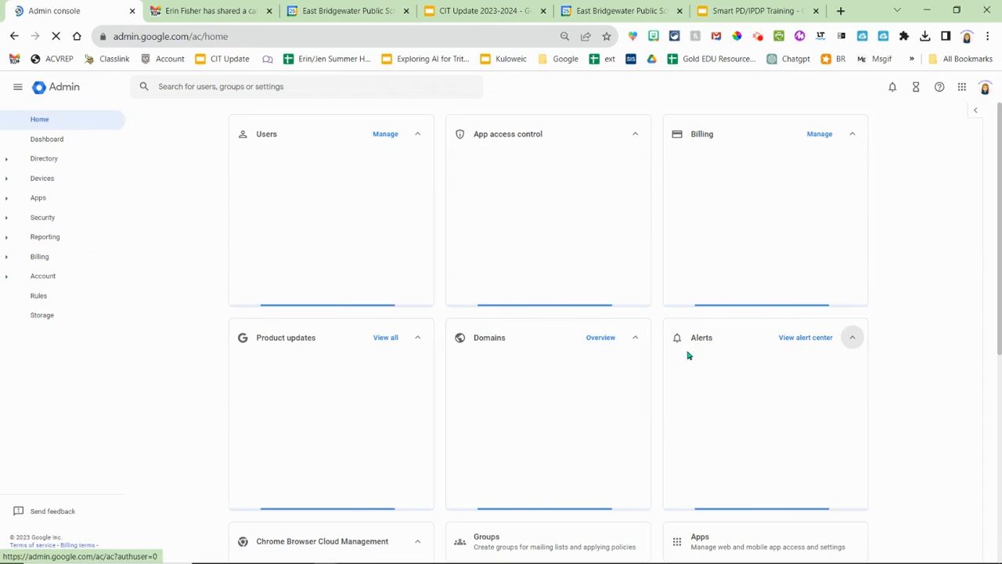
pyautogui.scroll(-3, 888, 407)
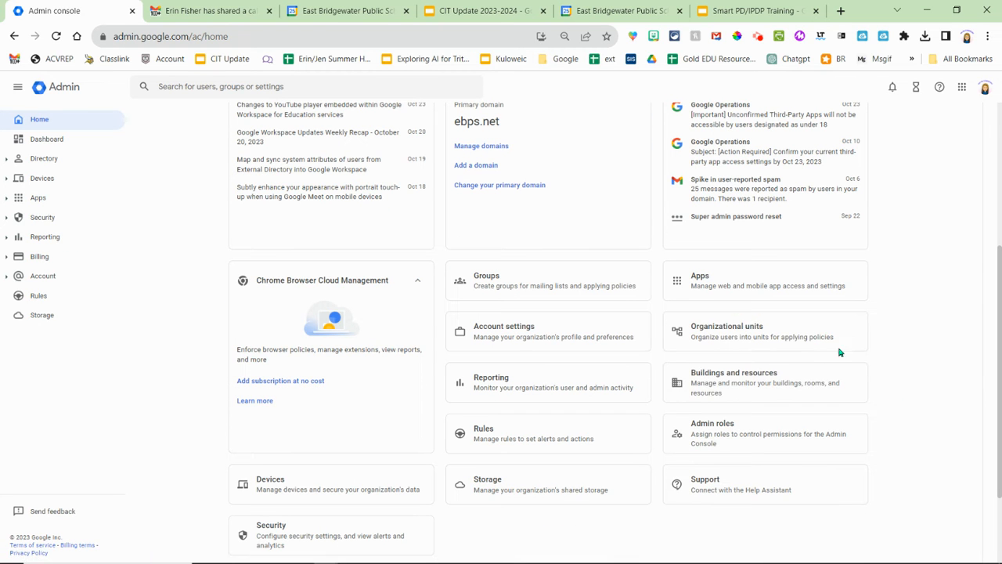
pyautogui.click(702, 384)
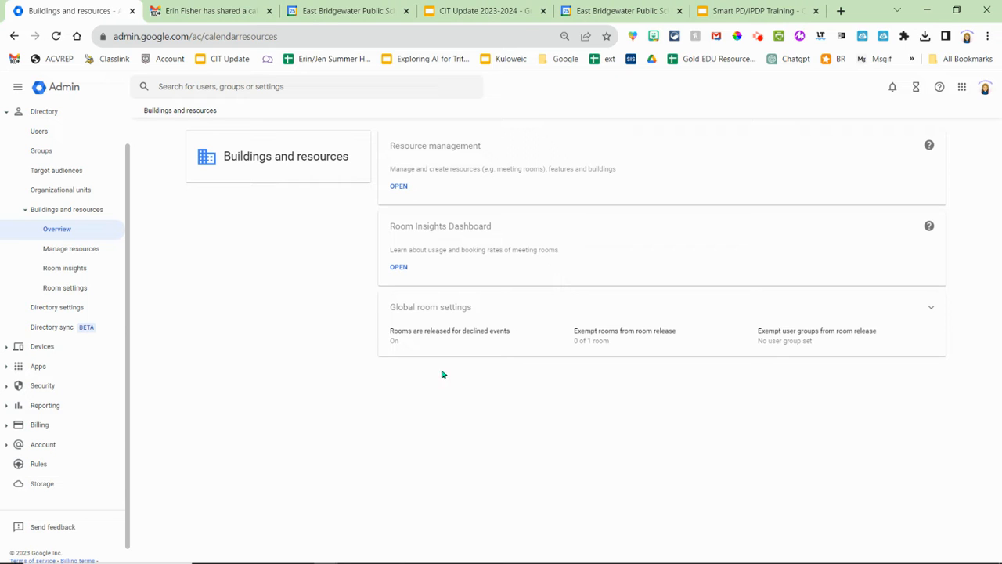
pyautogui.click(399, 186)
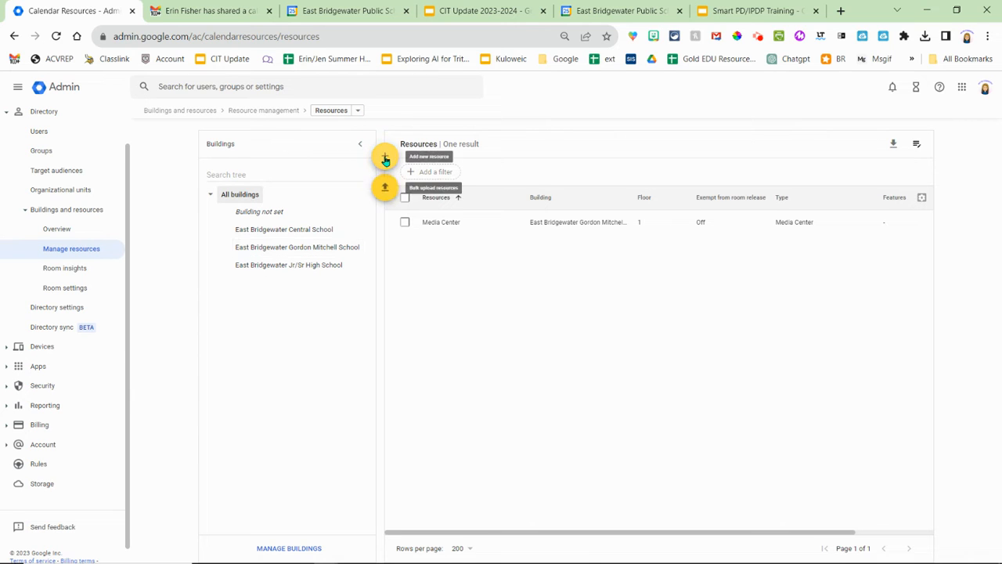
pyautogui.click(331, 247)
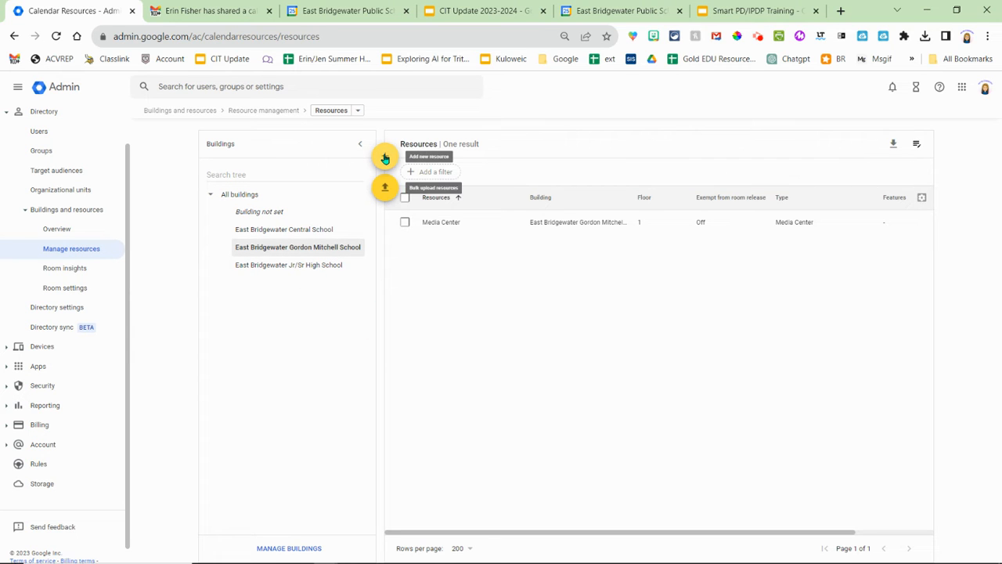
# Step: View the category choices for a new resource, leaving without adding one
pyautogui.click(385, 159)
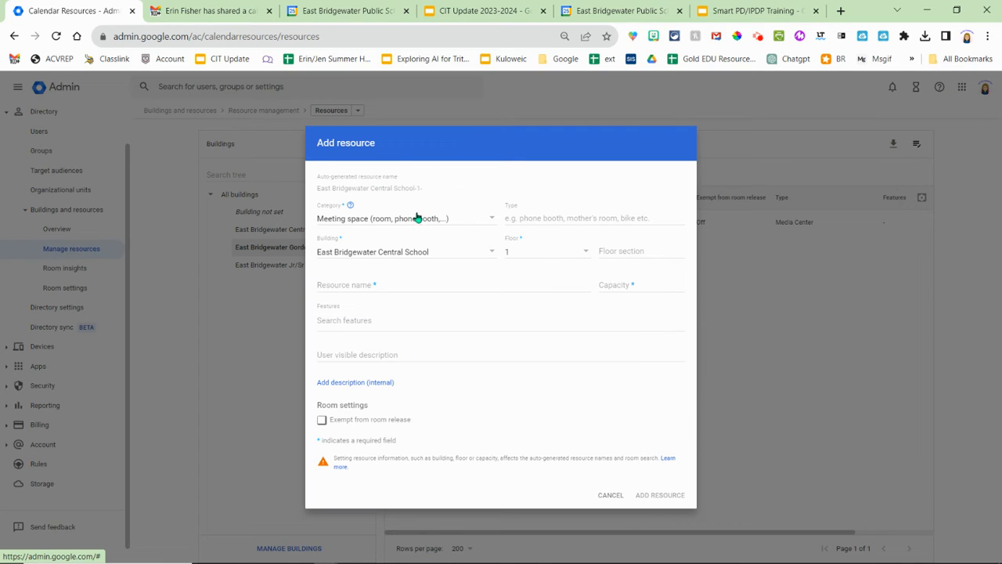
pyautogui.click(425, 218)
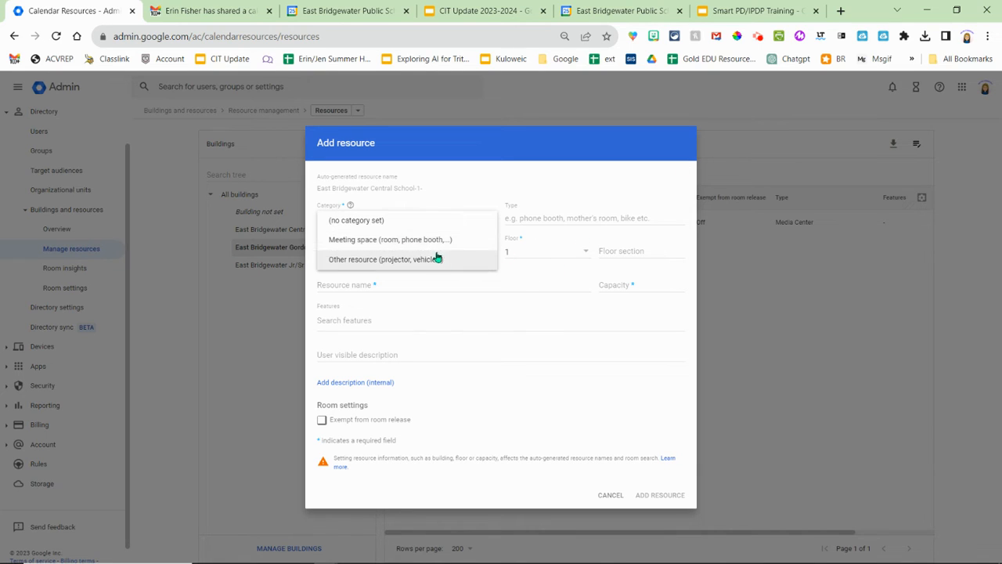
pyautogui.click(604, 498)
pyautogui.click(604, 498)
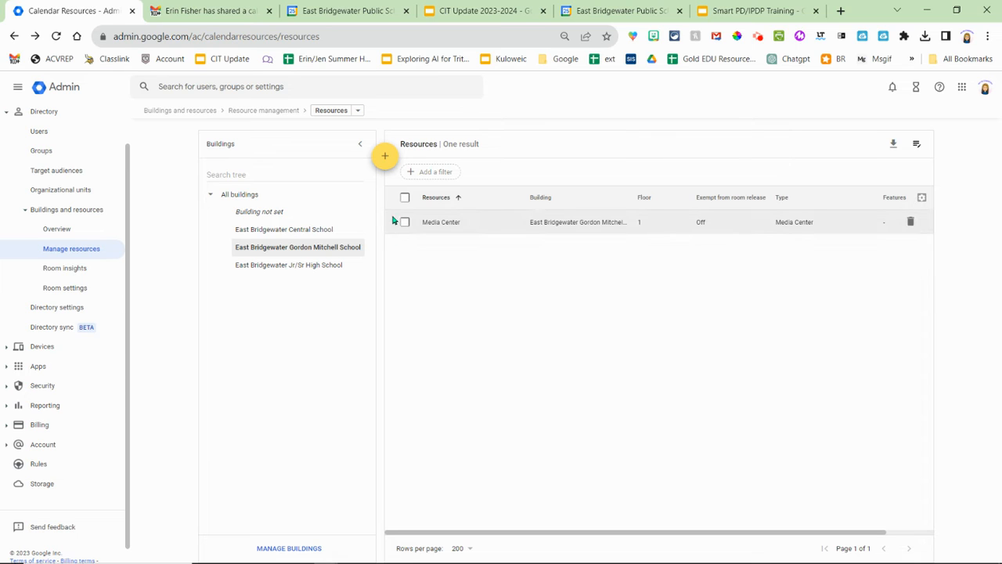
# Step: Turn on Exempt from room release in the Media Center's room settings and save
pyautogui.click(439, 223)
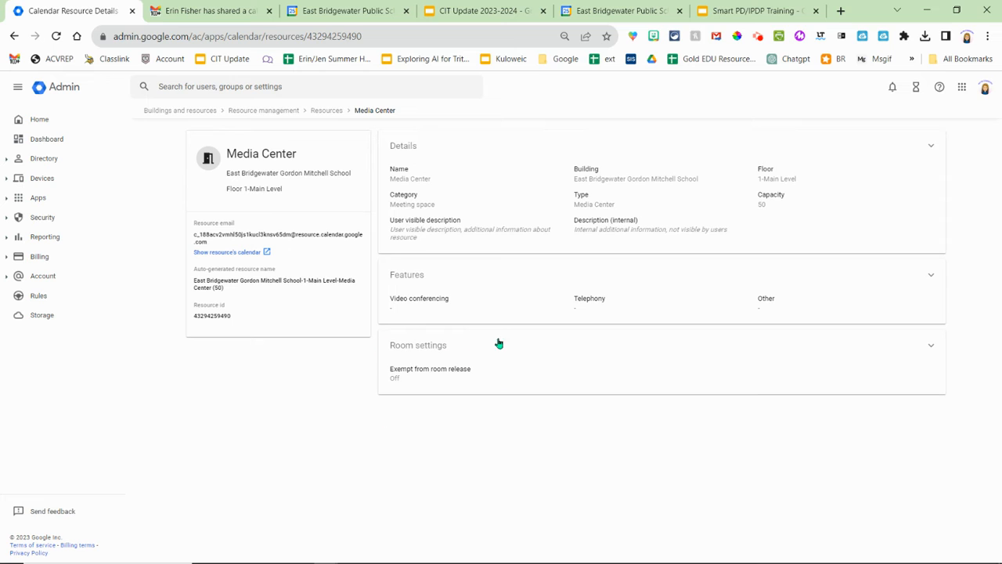
pyautogui.click(522, 377)
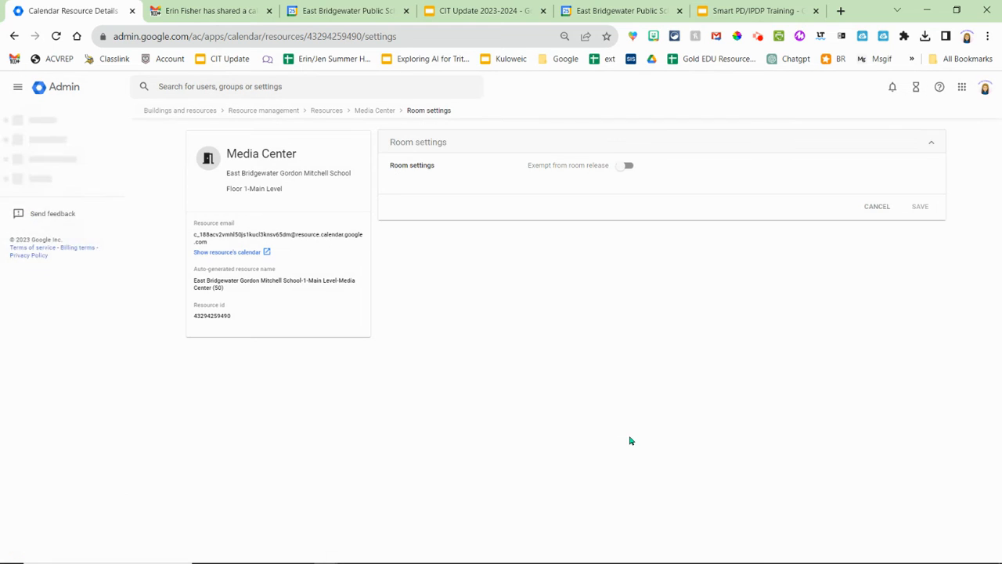
pyautogui.click(627, 166)
pyautogui.click(920, 206)
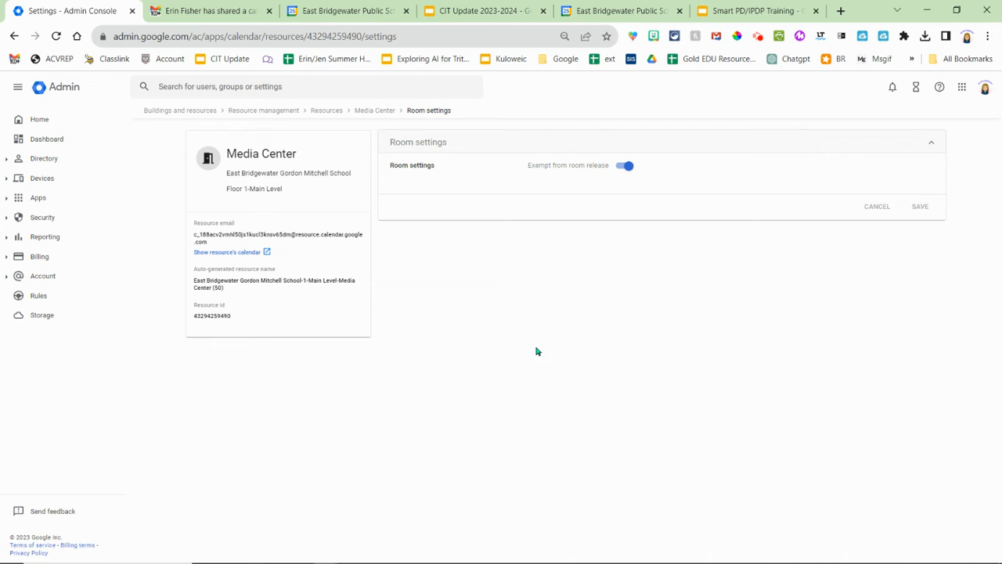
# Step: Check the sent date of the Gmail notification about the shared Media Center calendar
pyautogui.moveTo(208, 6)
pyautogui.click(186, 5)
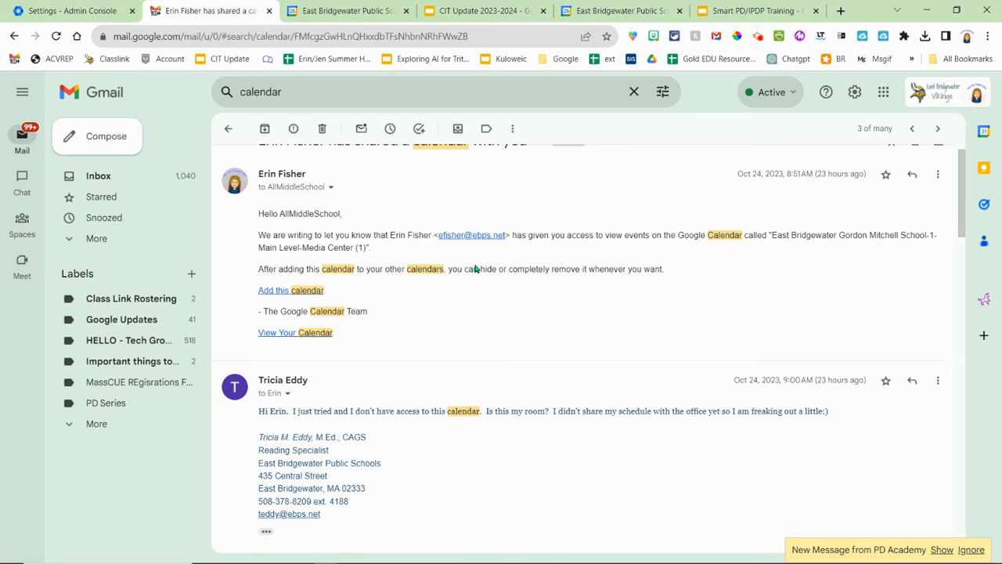
pyautogui.scroll(1, 696, 344)
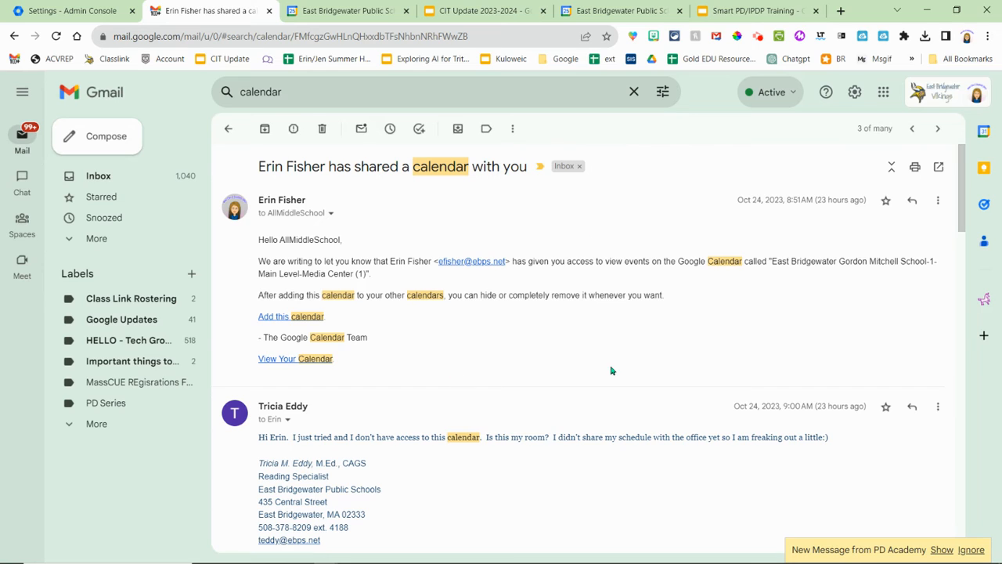
pyautogui.moveTo(738, 200); pyautogui.dragTo(827, 200)
pyautogui.click(535, 347)
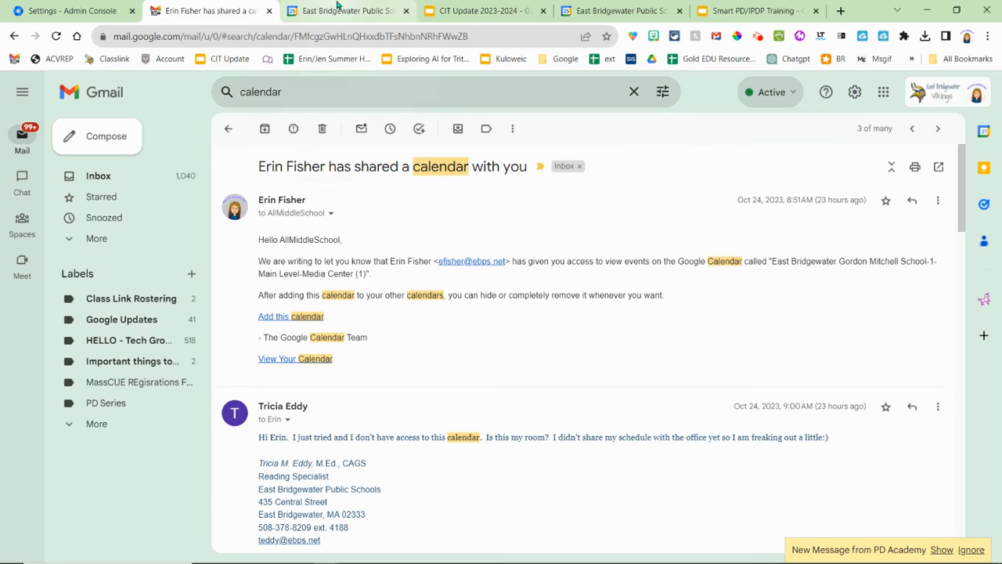
# Step: In the PD Academy browser window, close the calendar settings page and open Google Calendar in a new tab
pyautogui.moveTo(338, 5)
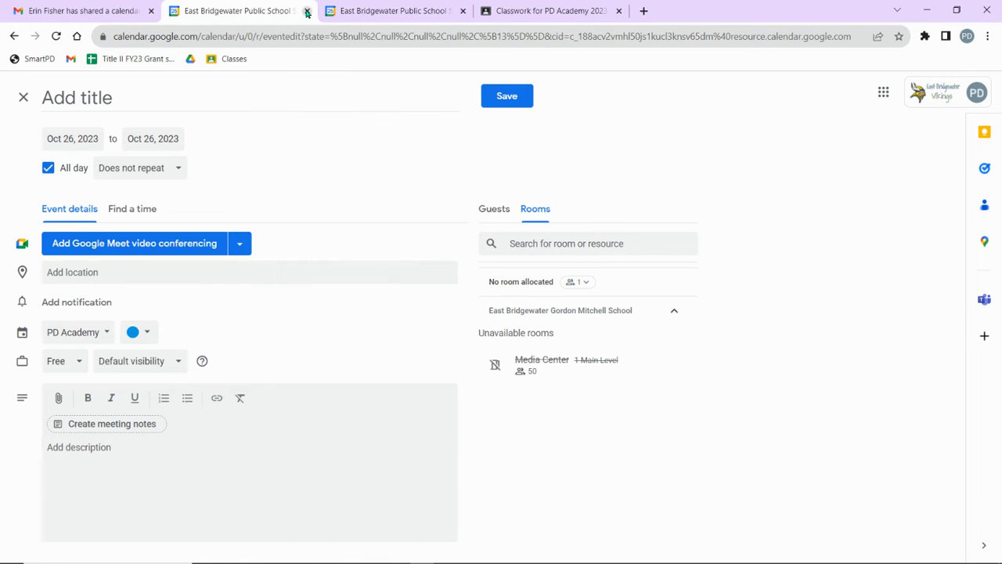
pyautogui.click(361, 11)
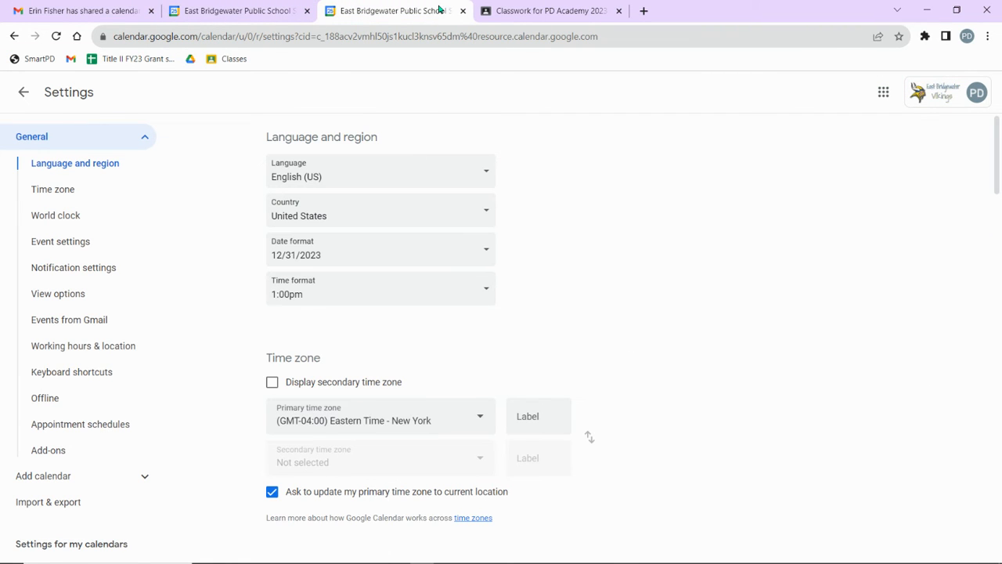
pyautogui.click(463, 11)
pyautogui.click(487, 11)
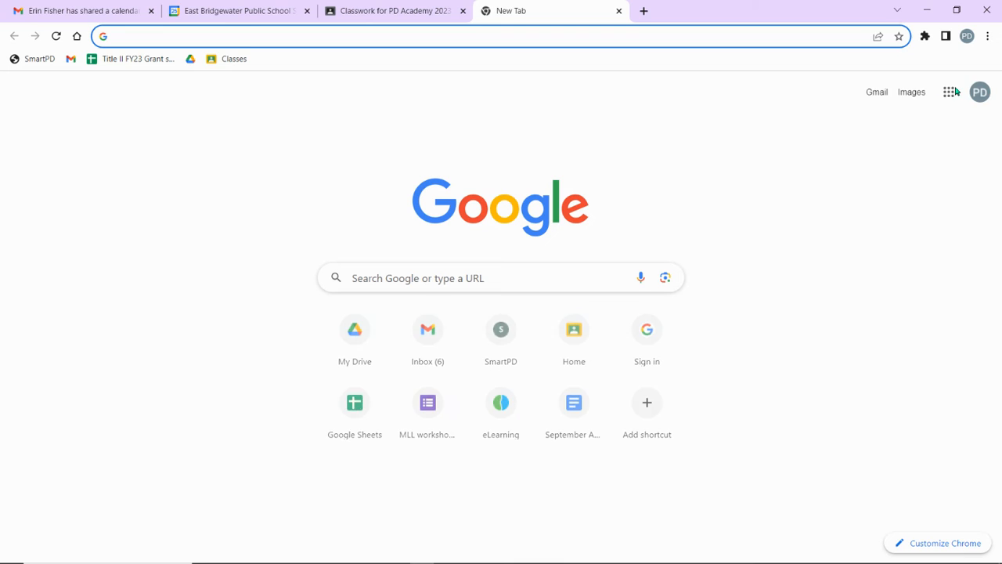
pyautogui.click(950, 93)
pyautogui.click(877, 290)
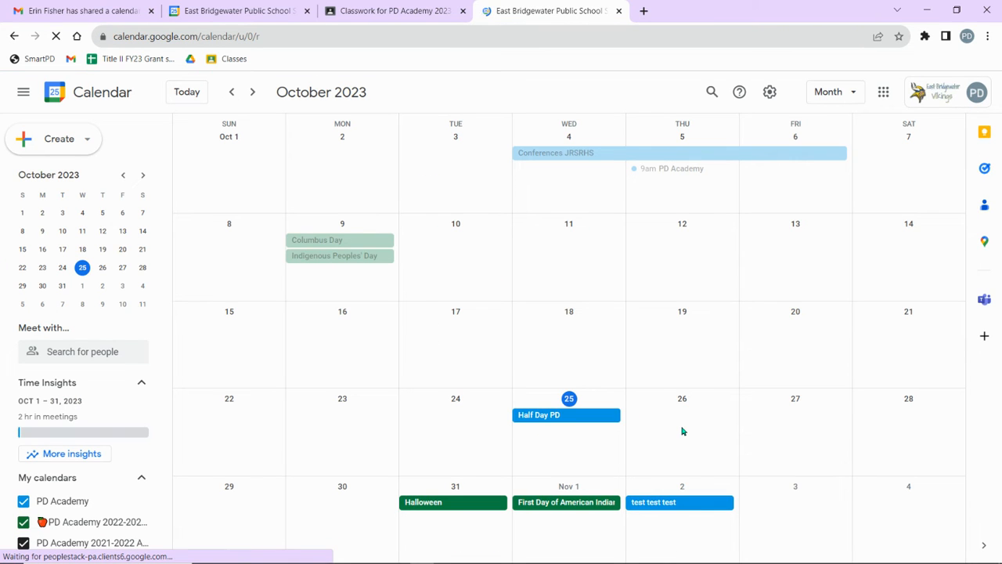
# Step: Browse the East Bridgewater Gordon Mitchell School rooms for a new October 26 event, discarding the event after checking
pyautogui.click(682, 432)
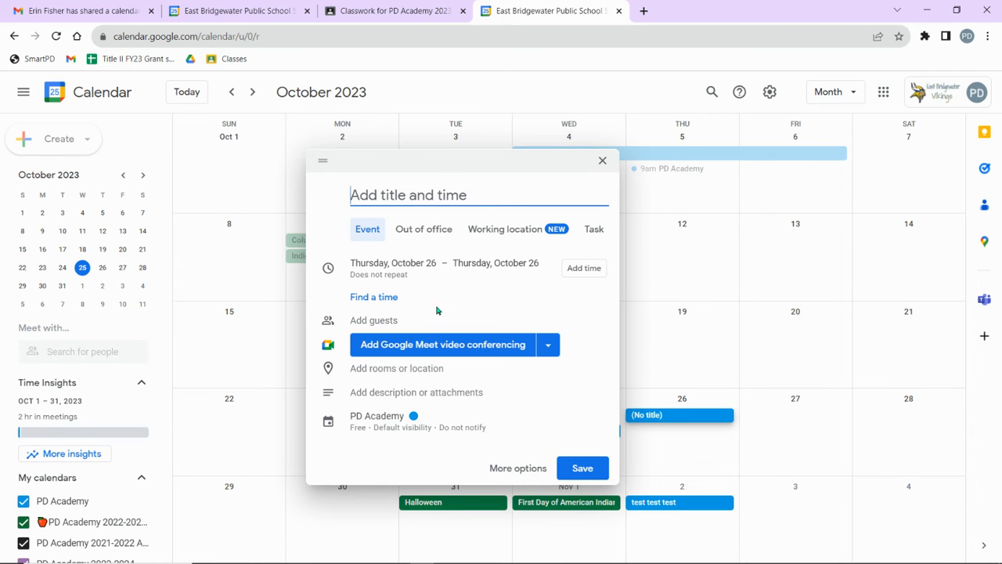
pyautogui.click(431, 372)
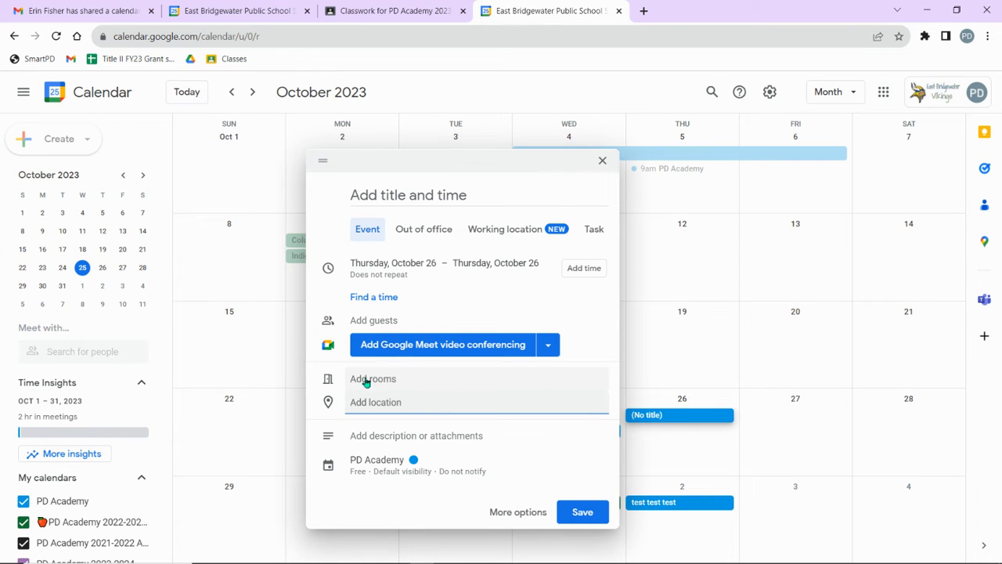
pyautogui.click(365, 379)
pyautogui.click(408, 393)
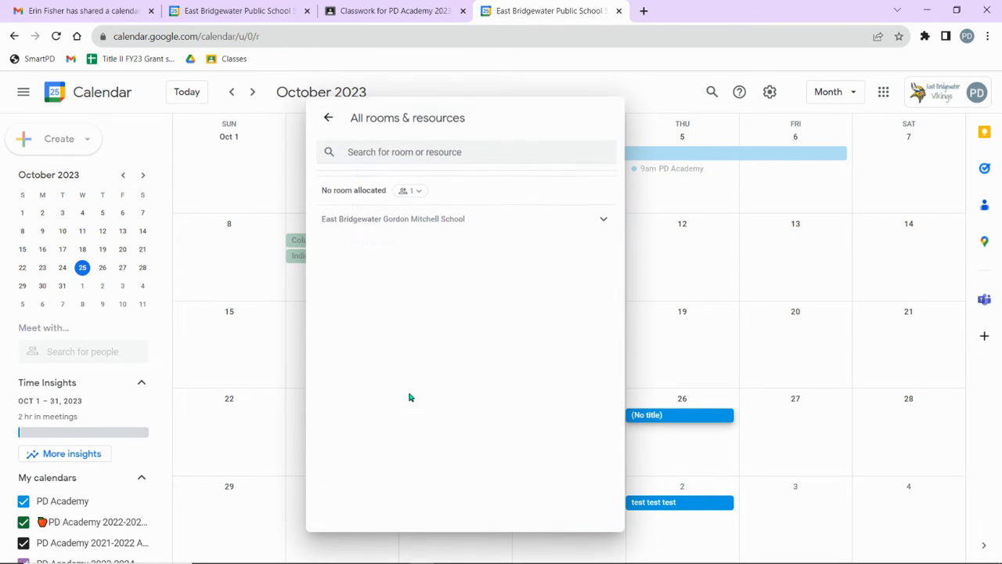
pyautogui.click(425, 228)
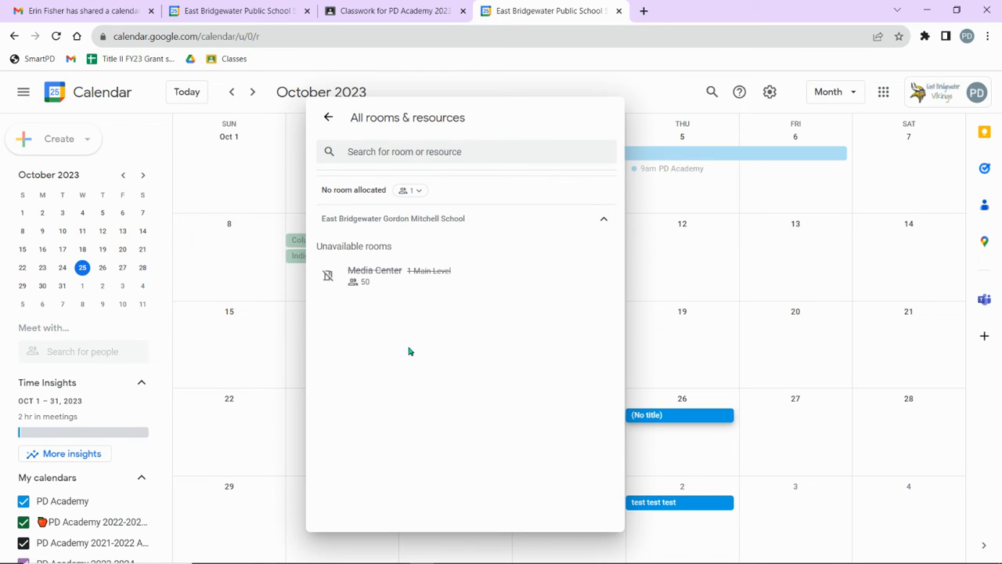
pyautogui.click(328, 117)
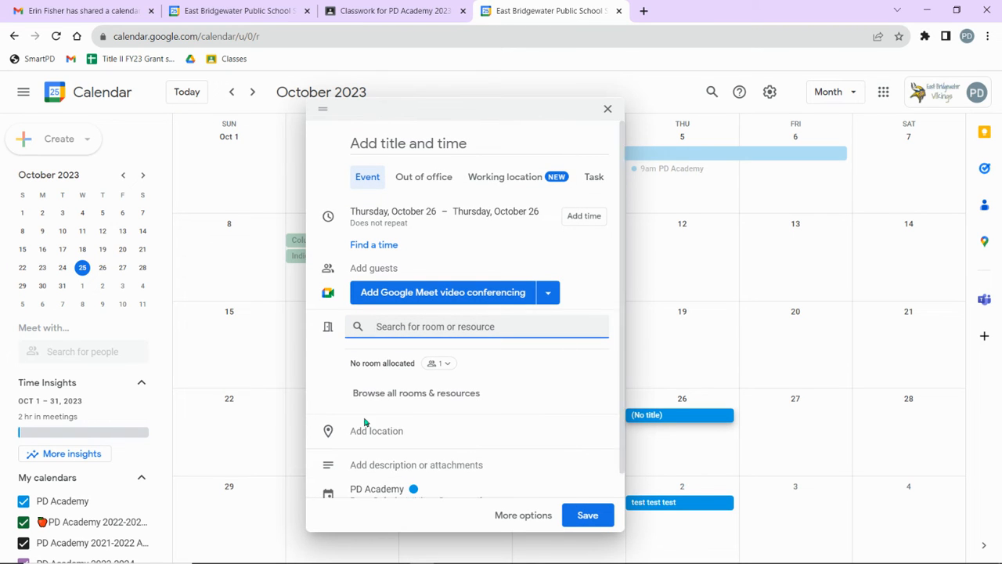
pyautogui.click(607, 108)
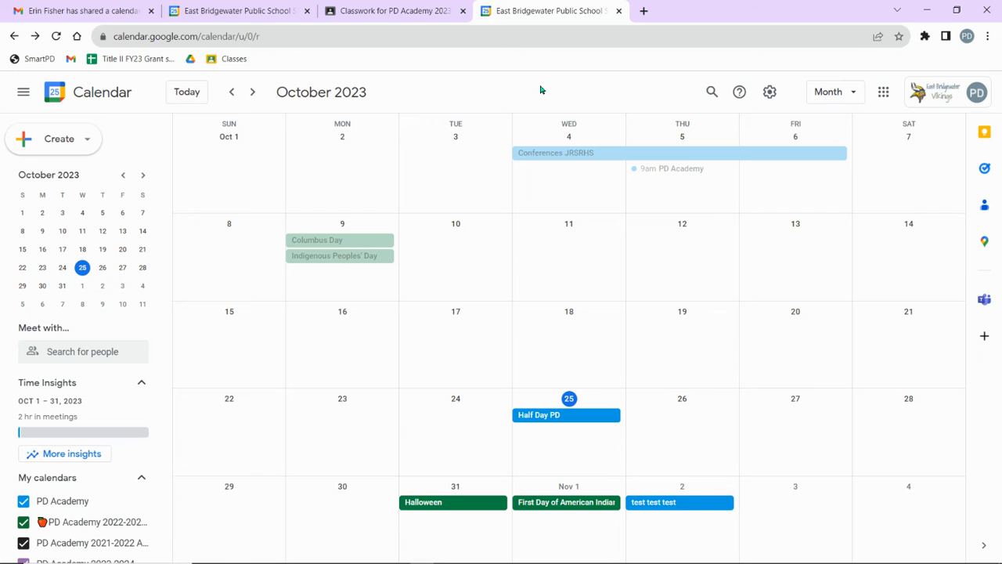
# Step: Switch back to the administrator's Google Calendar and open Settings and sharing for the East Bridgewater Gordon Mitchell School Media Center calendar
pyautogui.hotkey('alt', 'Tab')
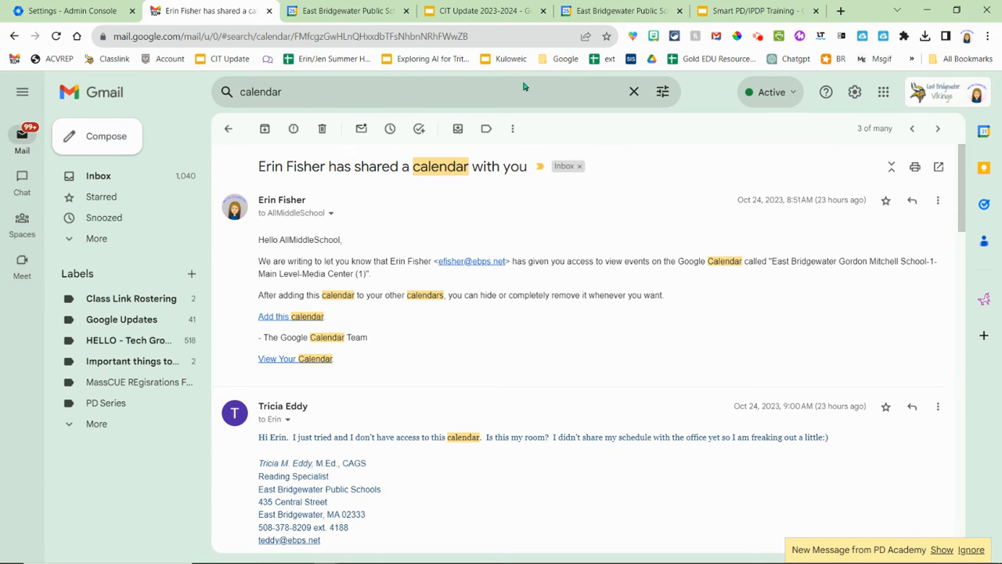
pyautogui.click(366, 6)
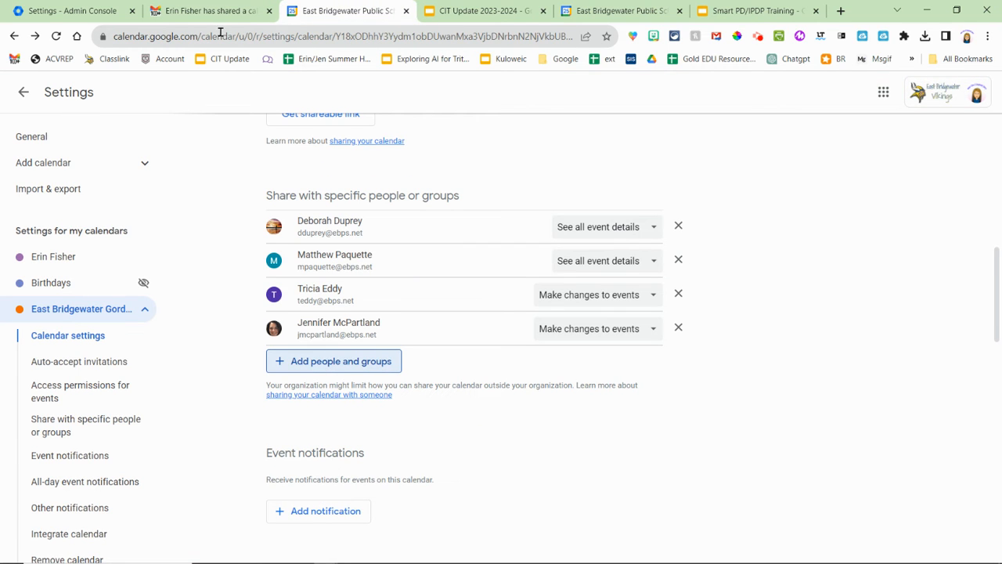
pyautogui.click(23, 91)
pyautogui.scroll(-1, 141, 457)
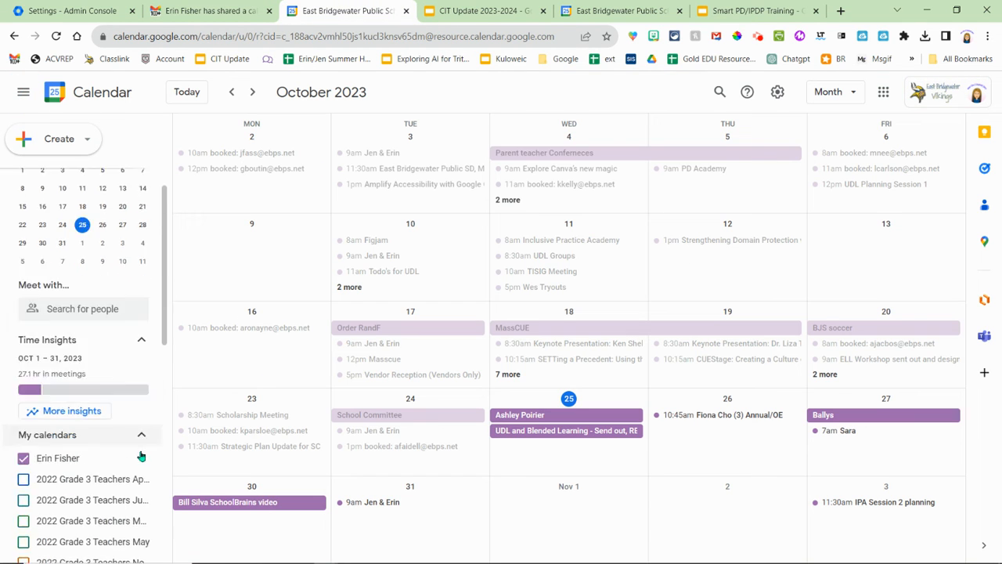
pyautogui.scroll(-5, 142, 454)
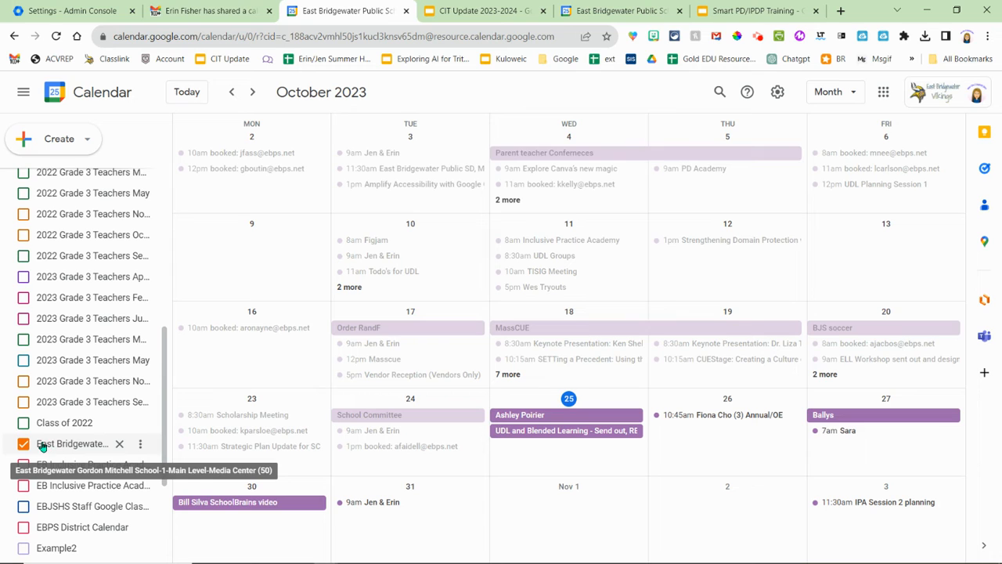
pyautogui.click(140, 444)
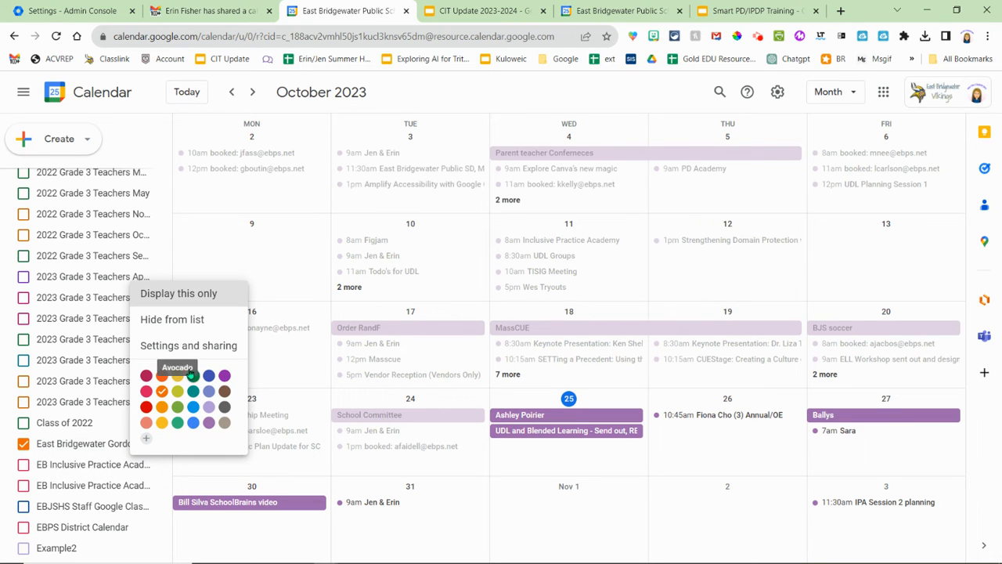
pyautogui.click(216, 345)
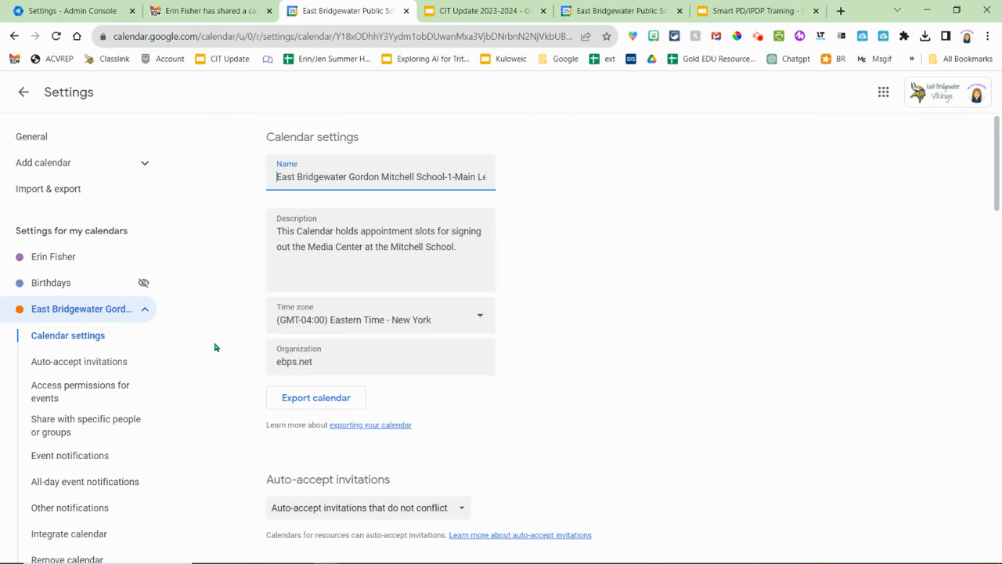
# Step: Examine the Media Center calendar's auto-accept setting, access permissions for events and list of people it is shared with
pyautogui.scroll(-2, 656, 255)
pyautogui.scroll(2, 656, 254)
pyautogui.scroll(-3, 696, 379)
pyautogui.scroll(-3, 697, 378)
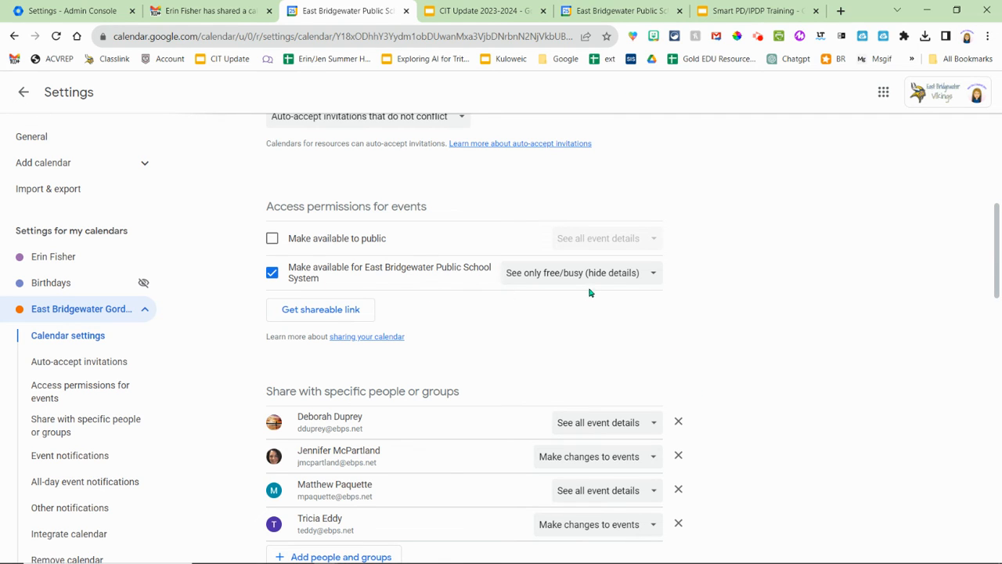
pyautogui.scroll(-2, 804, 306)
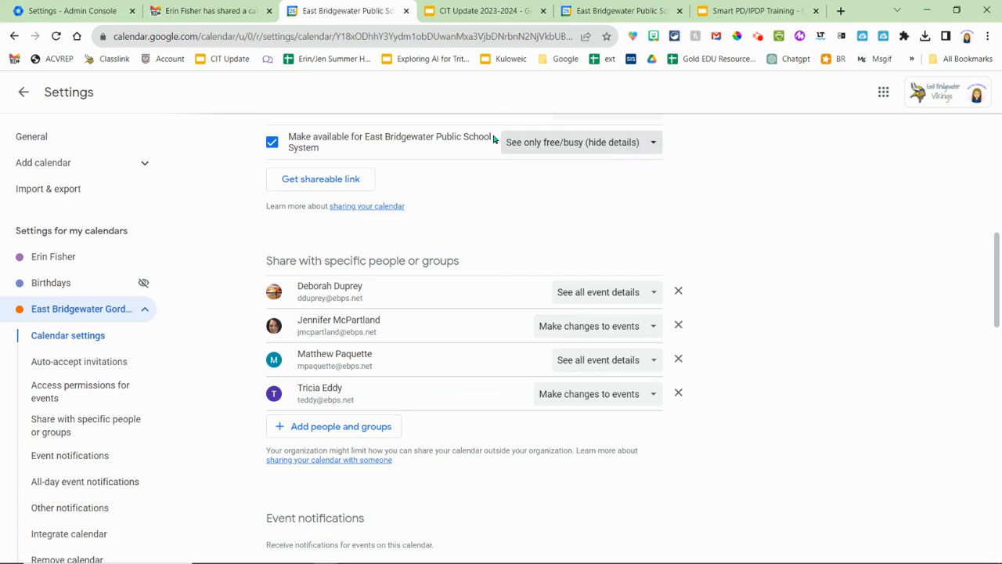
# Step: Check the Media Center calendar's organization-wide availability setting, turning it off and back on with See only free/busy (hide details)
pyautogui.click(651, 147)
pyautogui.click(807, 164)
pyautogui.click(272, 143)
pyautogui.click(273, 145)
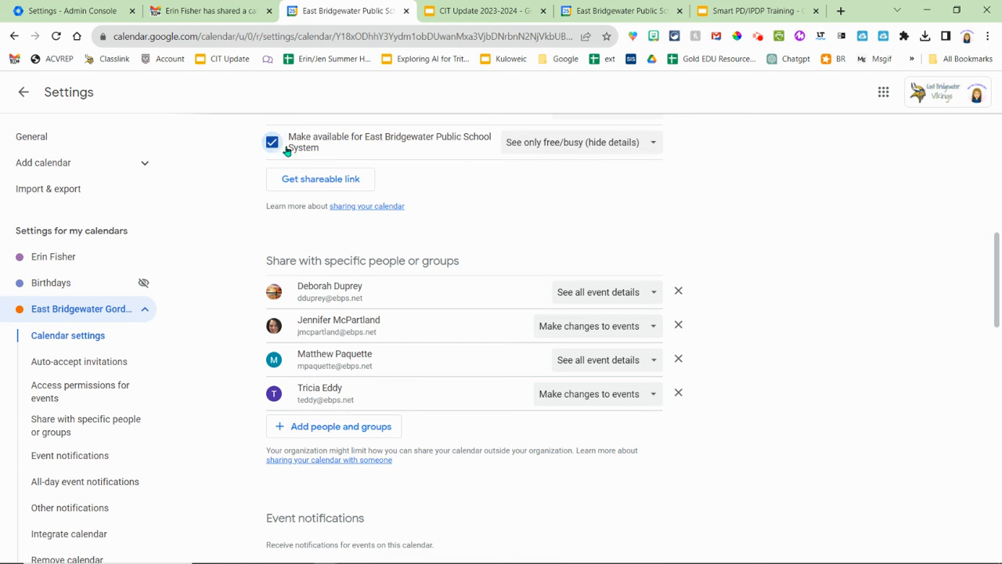
pyautogui.scroll(-4, 790, 233)
pyautogui.scroll(4, 790, 233)
# Step: Switch to the PD Academy browser window and check the East Bridgewater Gordon Mitchell School rooms in a new October 26 event
pyautogui.hotkey('alt', 'Tab')
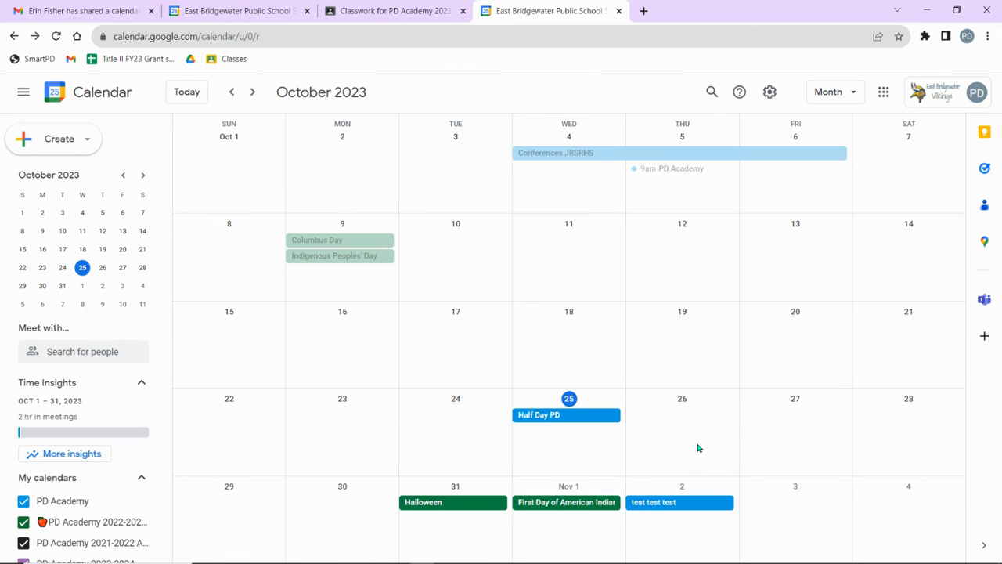
pyautogui.click(700, 448)
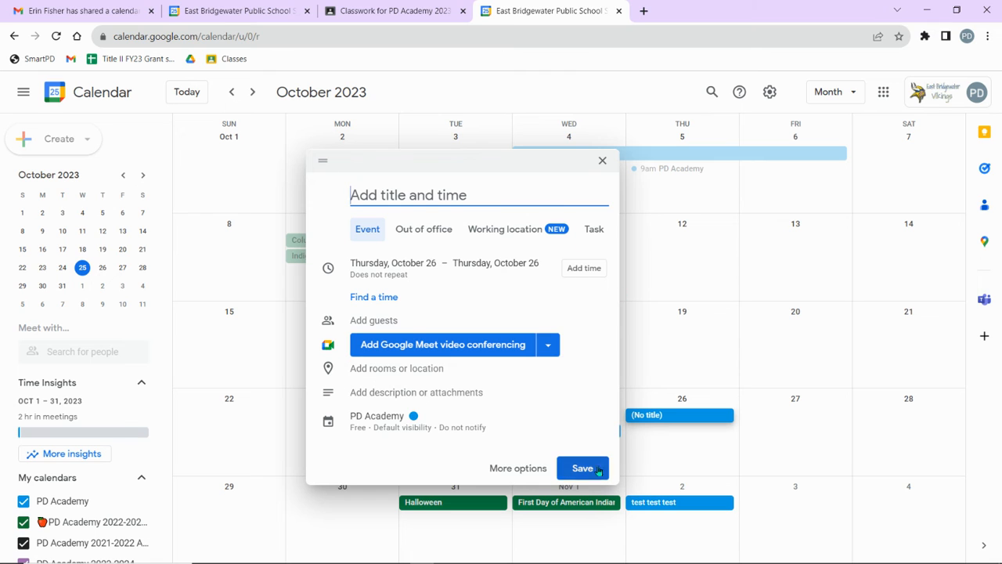
pyautogui.click(537, 472)
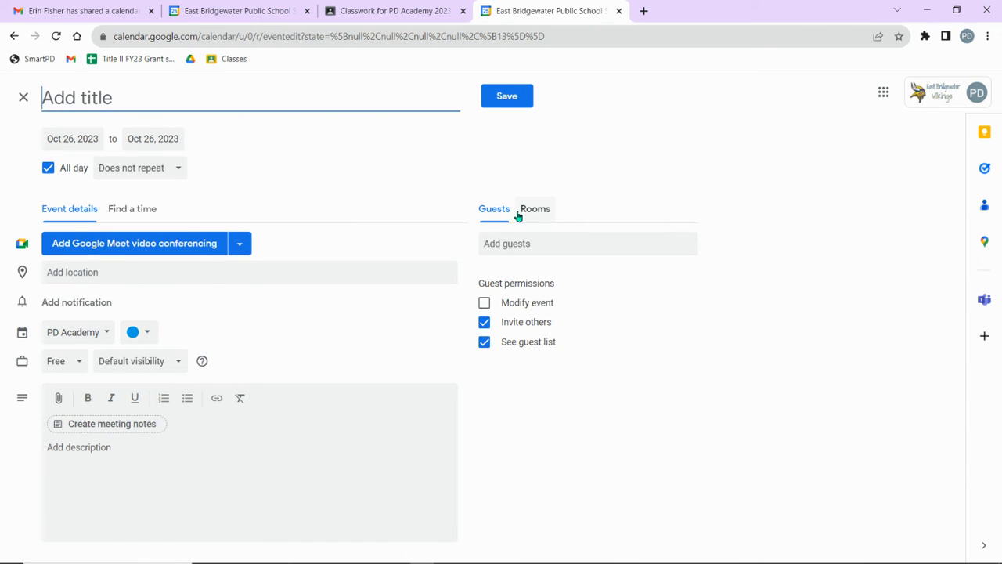
pyautogui.click(532, 210)
pyautogui.click(629, 310)
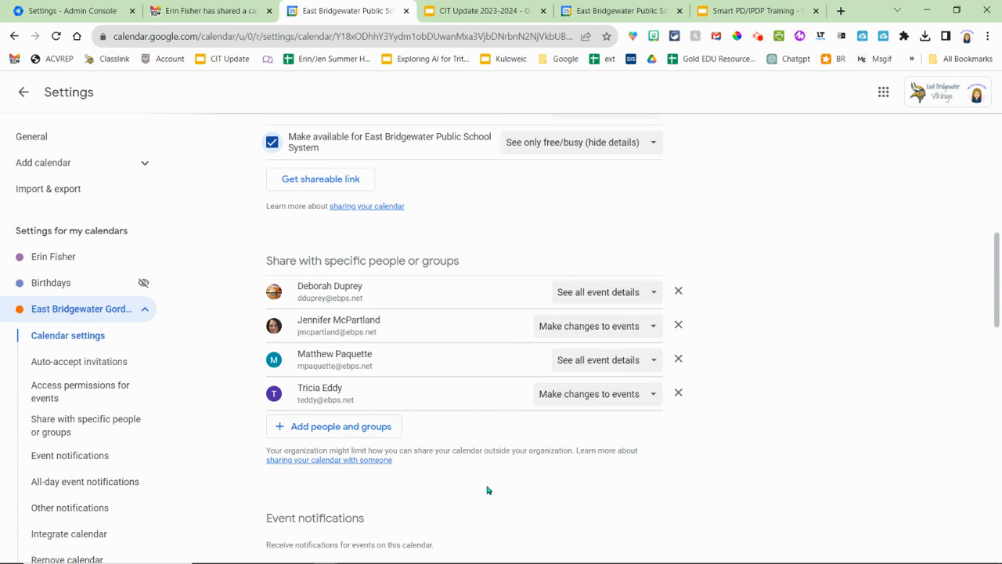
# Step: In the administrator's calendar settings, share the Media Center calendar with PD Academy using the Make changes to events permission
pyautogui.click(351, 434)
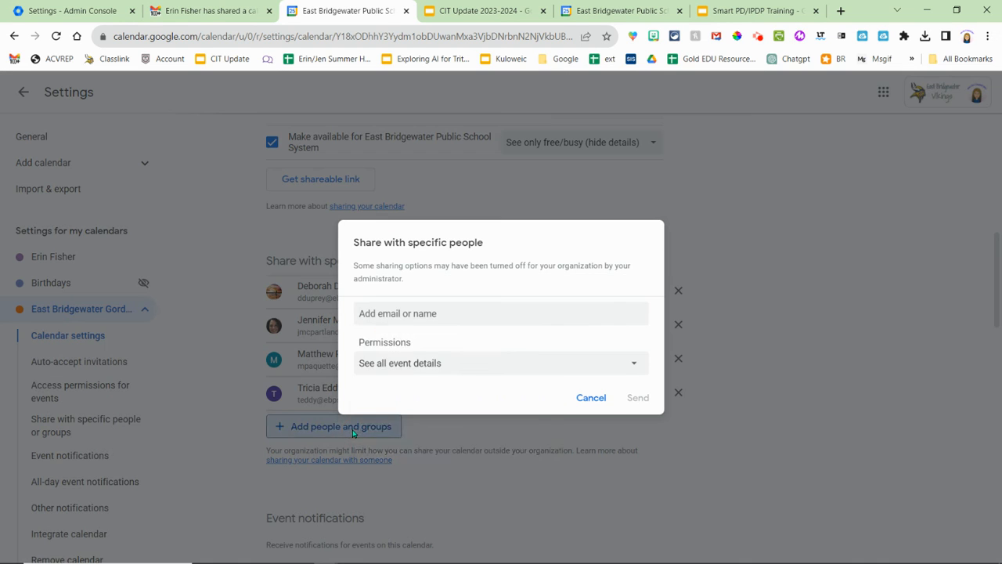
pyautogui.write('pd')
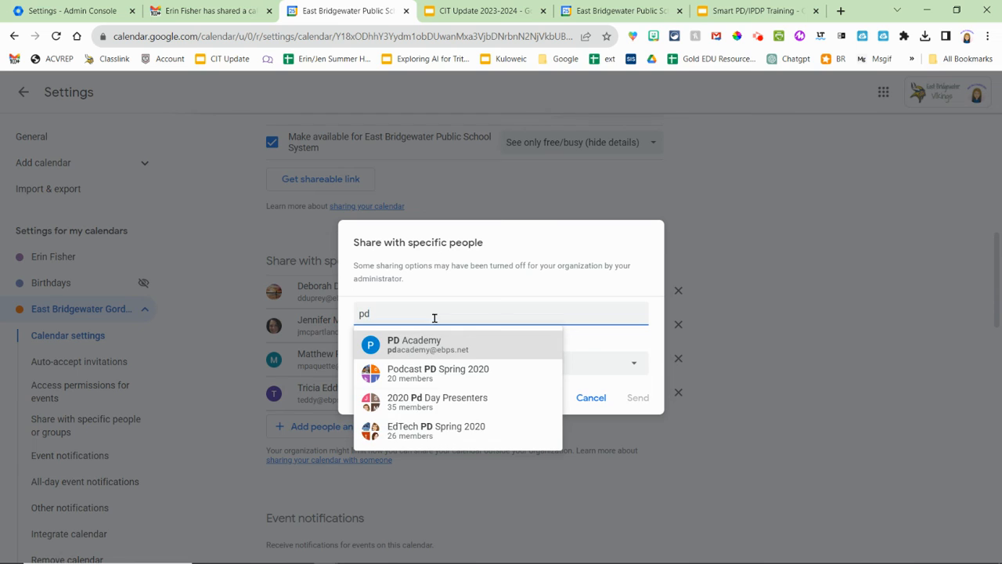
pyautogui.click(445, 351)
pyautogui.click(443, 376)
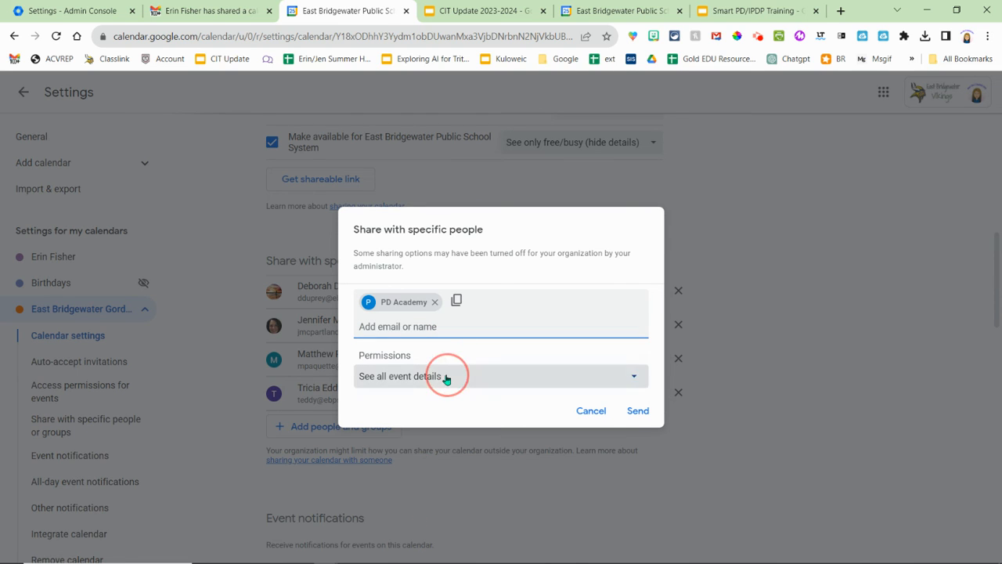
pyautogui.click(451, 445)
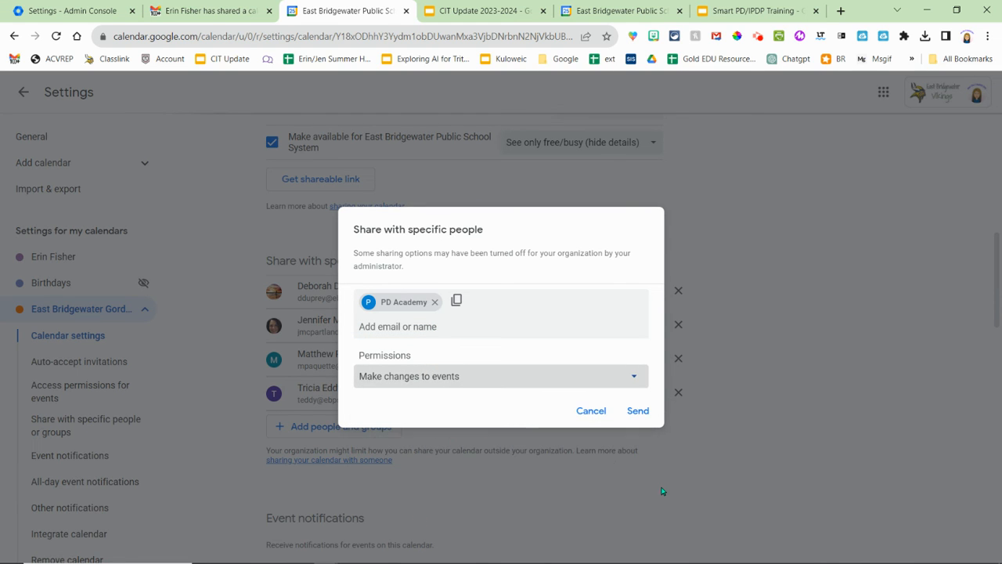
pyautogui.click(637, 411)
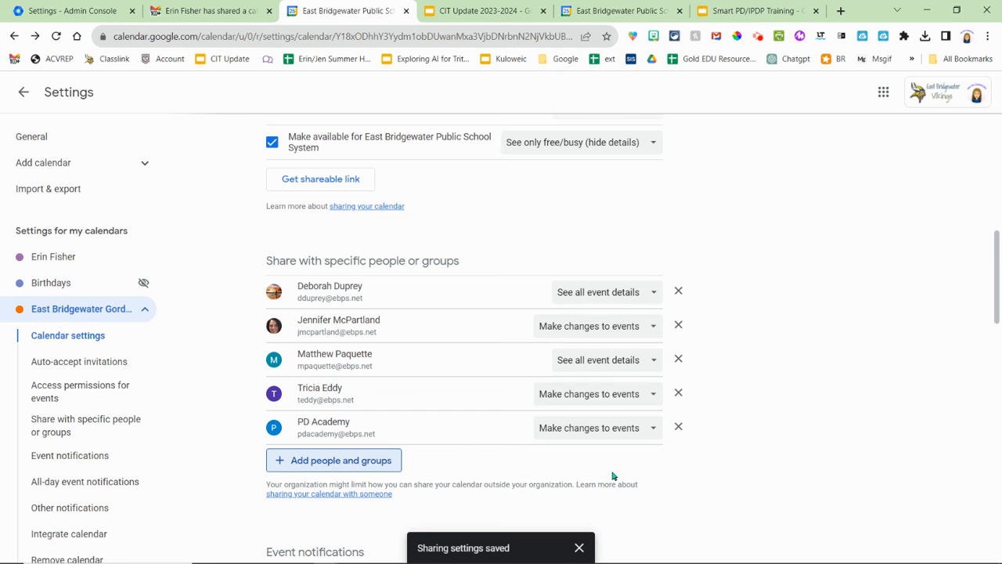
# Step: Switch to PD Academy's Gmail, open the newest calendar-sharing conversation and follow the earlier message's link to add the Media Center calendar
pyautogui.hotkey('alt', 'Tab')
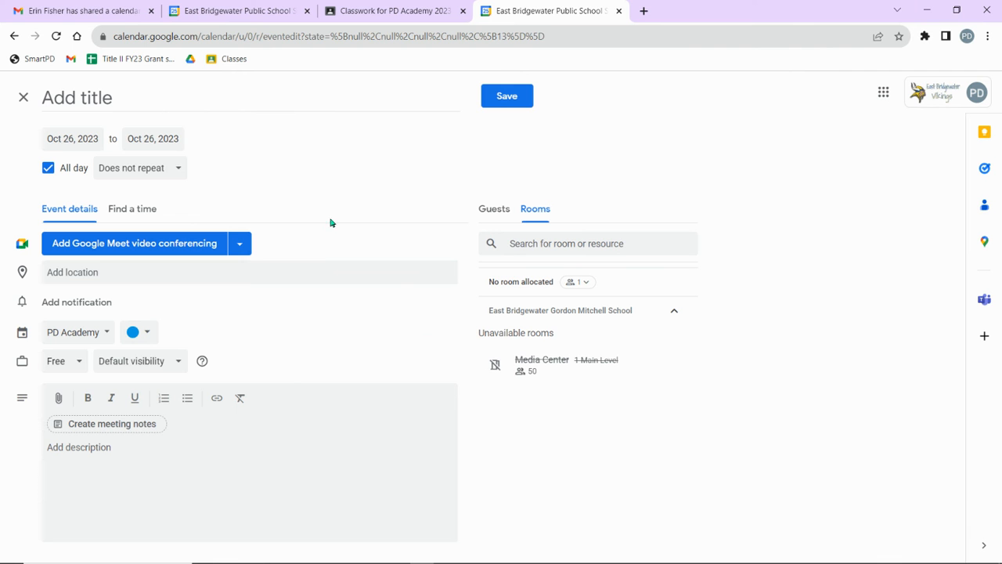
pyautogui.click(79, 10)
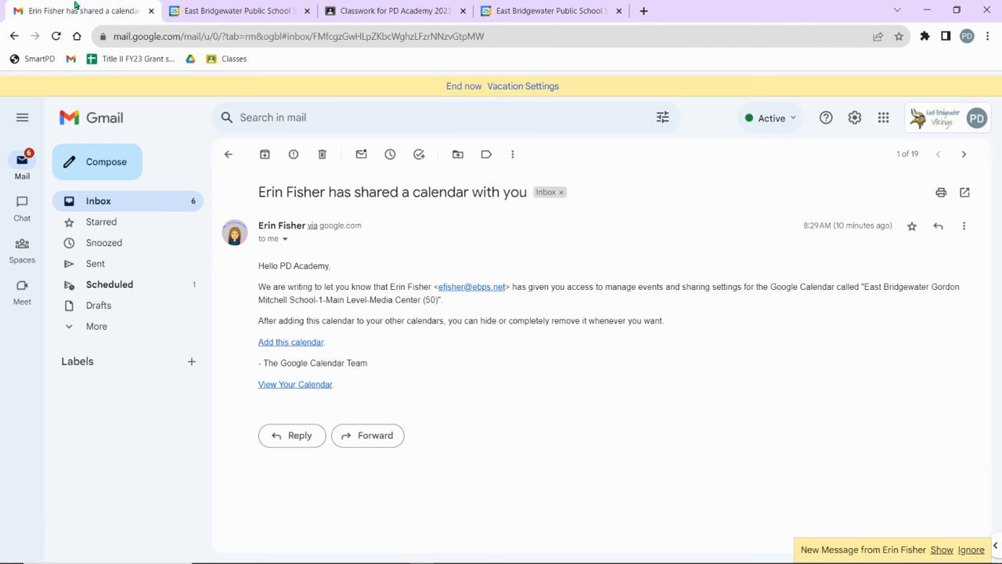
pyautogui.click(113, 202)
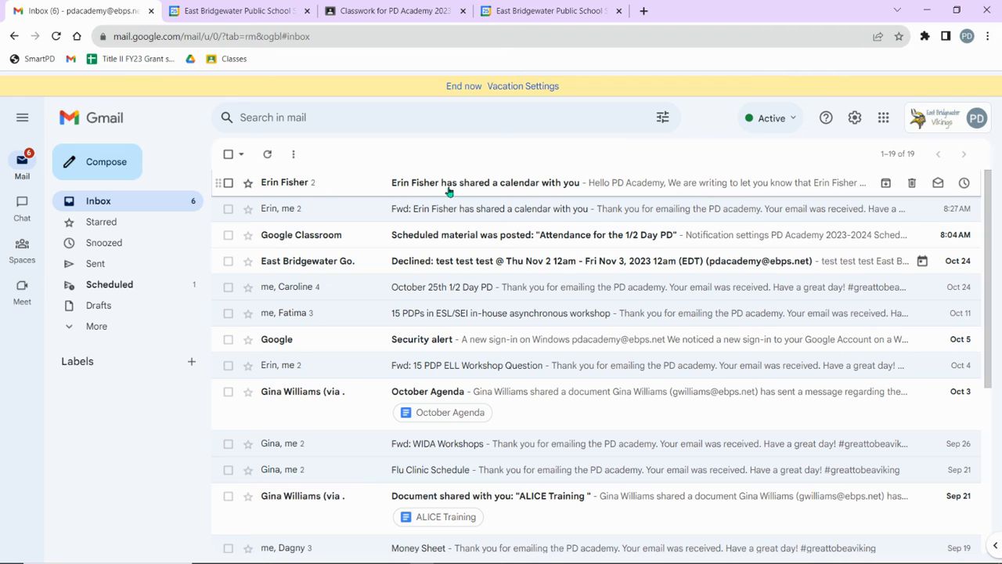
pyautogui.click(493, 188)
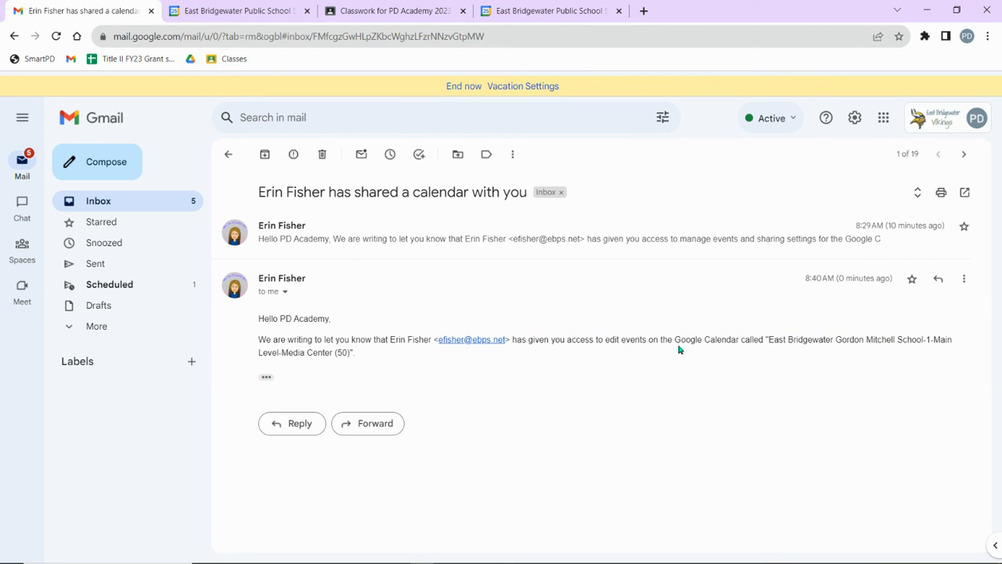
pyautogui.click(586, 244)
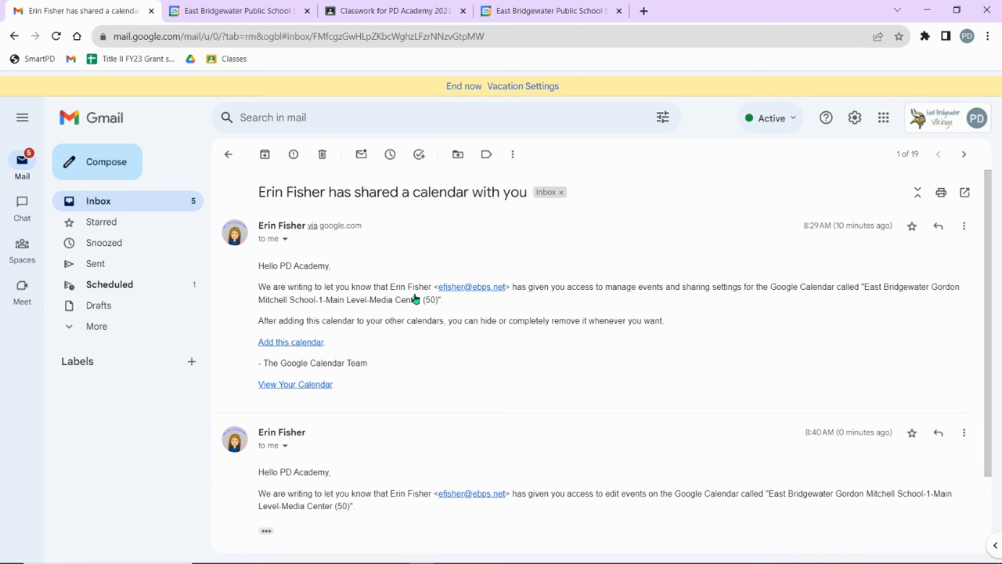
pyautogui.click(286, 343)
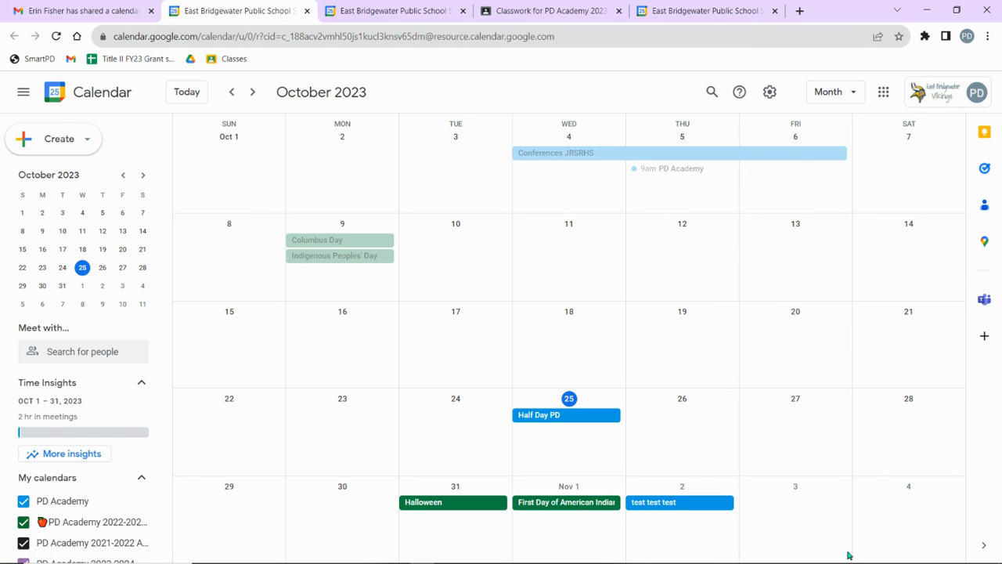
# Step: Start an October 26 event in the newly opened calendar and check the Gordon Mitchell School rooms and the event's calendar choices
pyautogui.click(672, 440)
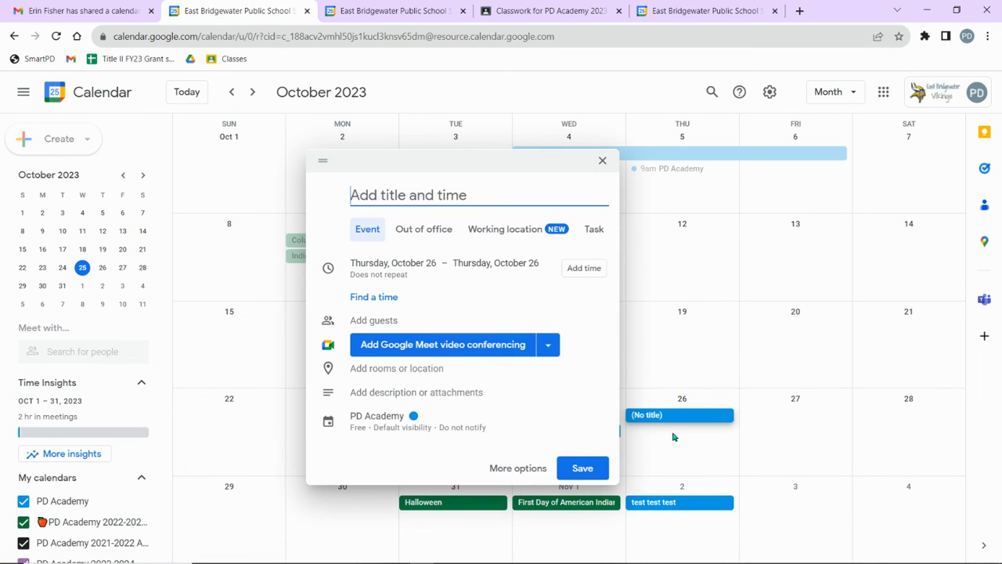
pyautogui.click(512, 467)
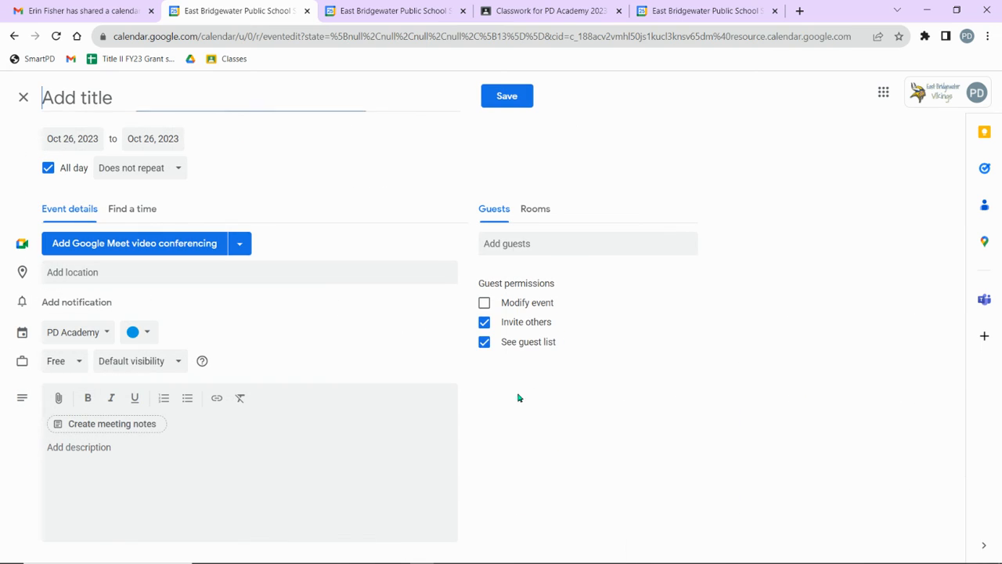
pyautogui.click(527, 209)
pyautogui.click(585, 312)
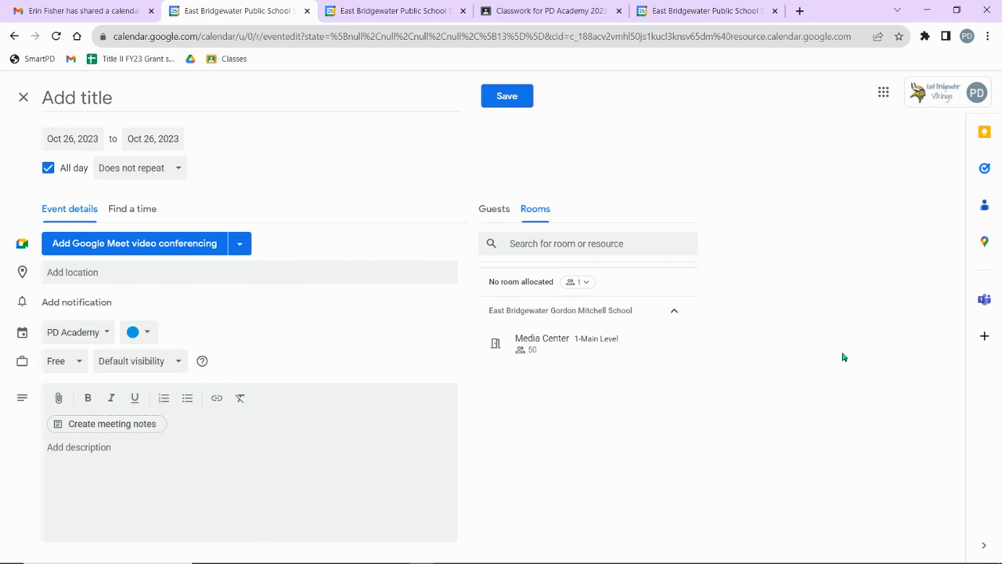
pyautogui.click(537, 217)
pyautogui.click(536, 216)
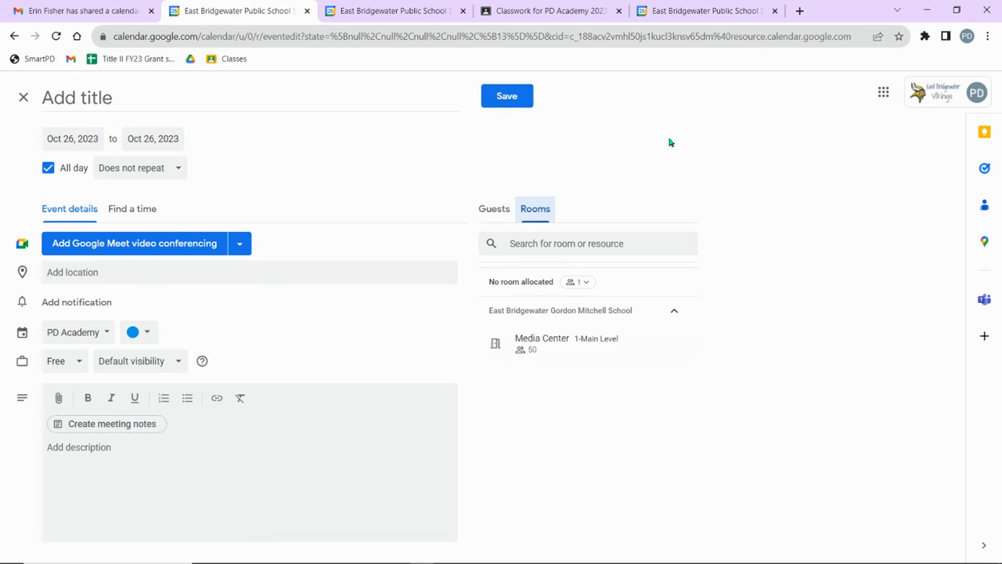
pyautogui.click(92, 336)
pyautogui.click(97, 332)
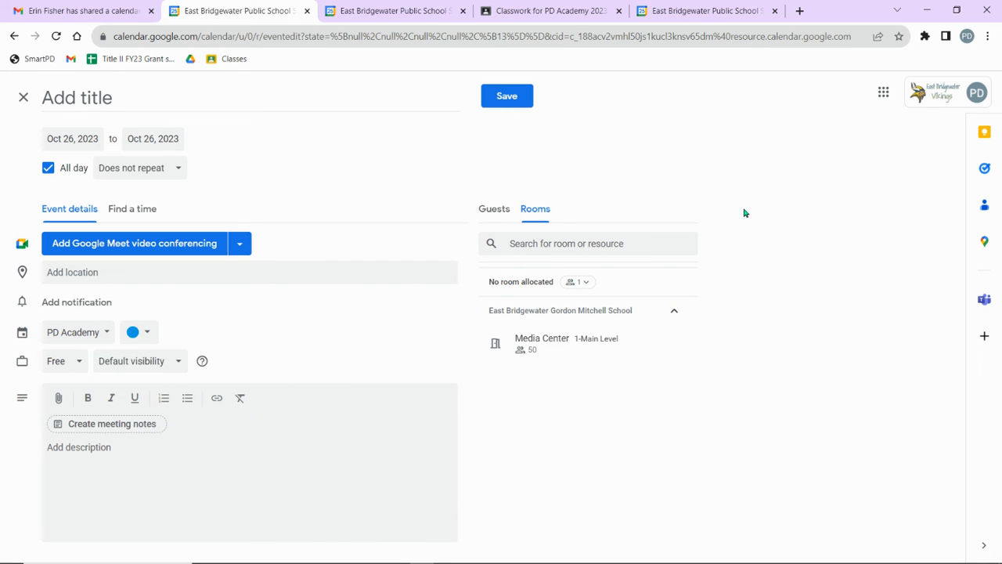
# Step: Close the unsaved October 26 event draft and switch to another browser window
pyautogui.click(24, 97)
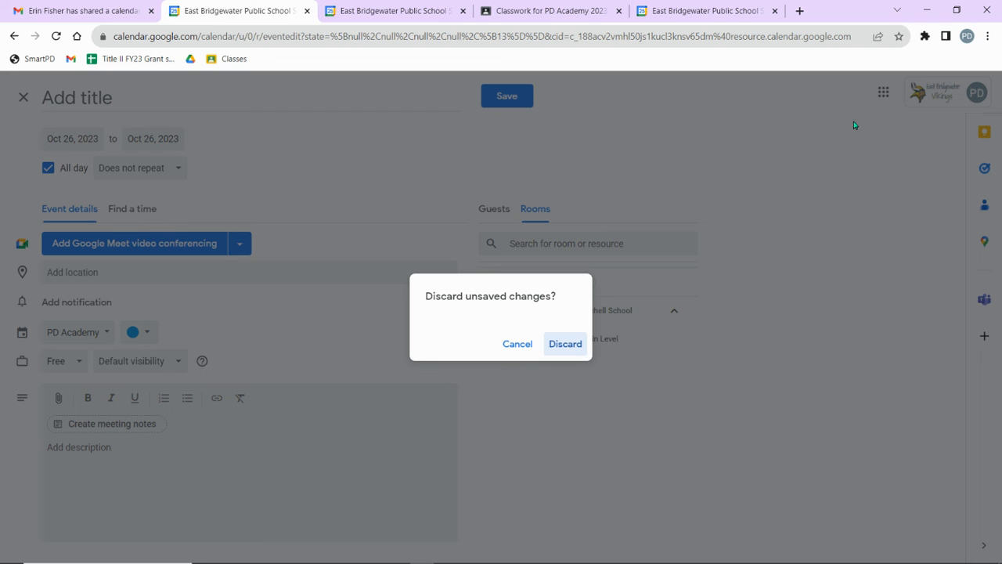
pyautogui.hotkey('alt', 'Tab')
pyautogui.hotkey('alt', 'Tab')
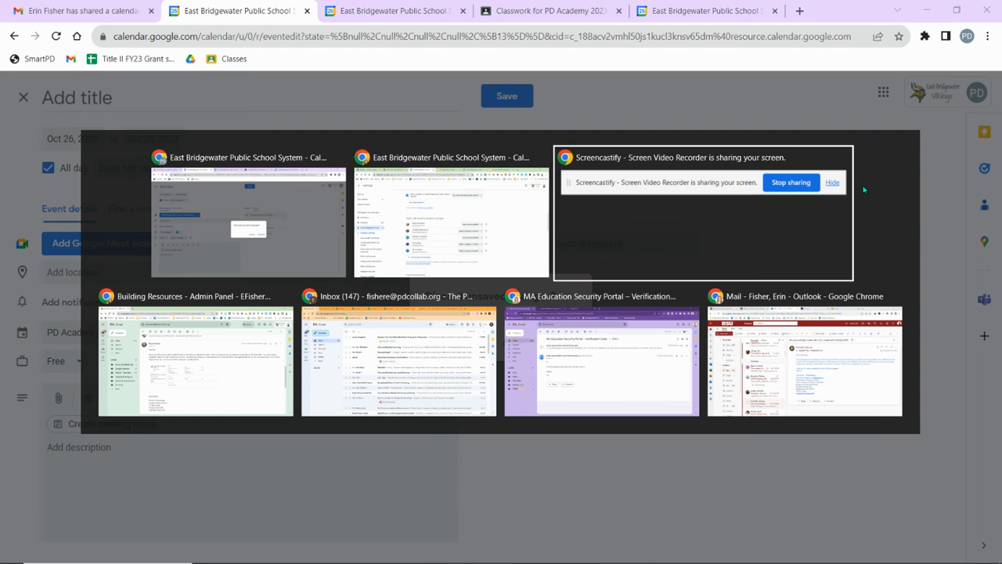